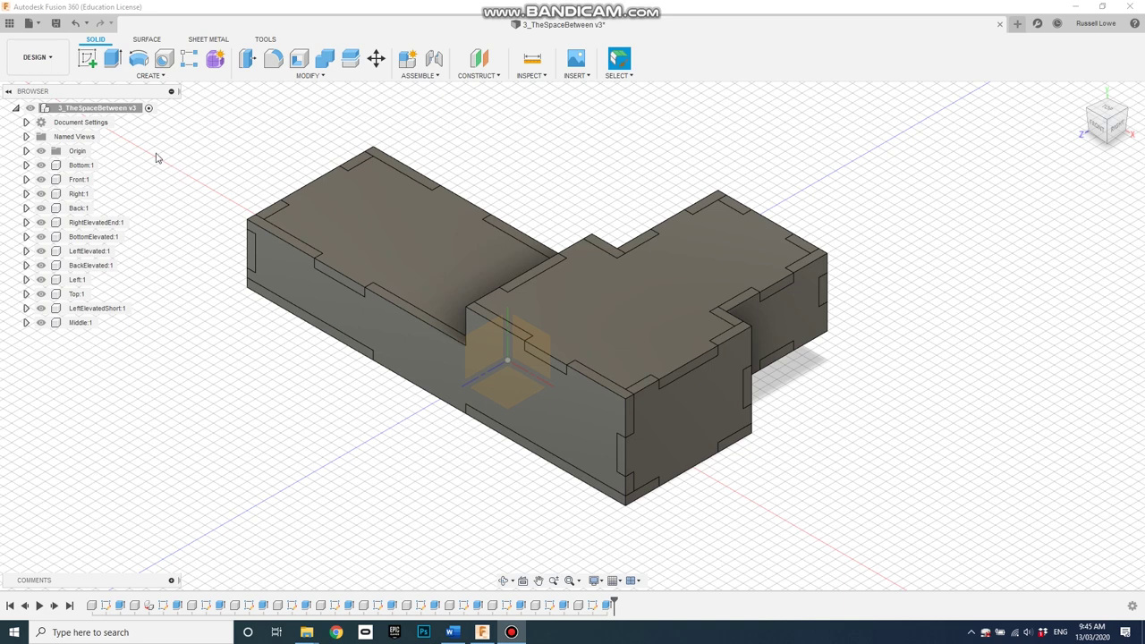
- Create a new component under the top-level assembly and name it 3dModel
right_click(104, 111)
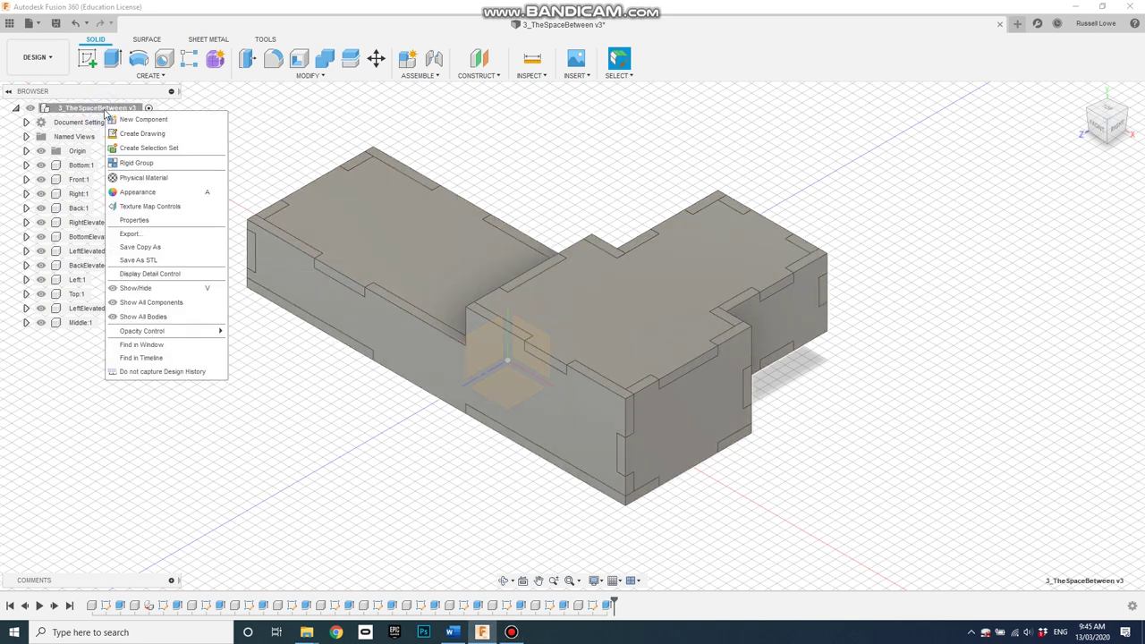
click(131, 122)
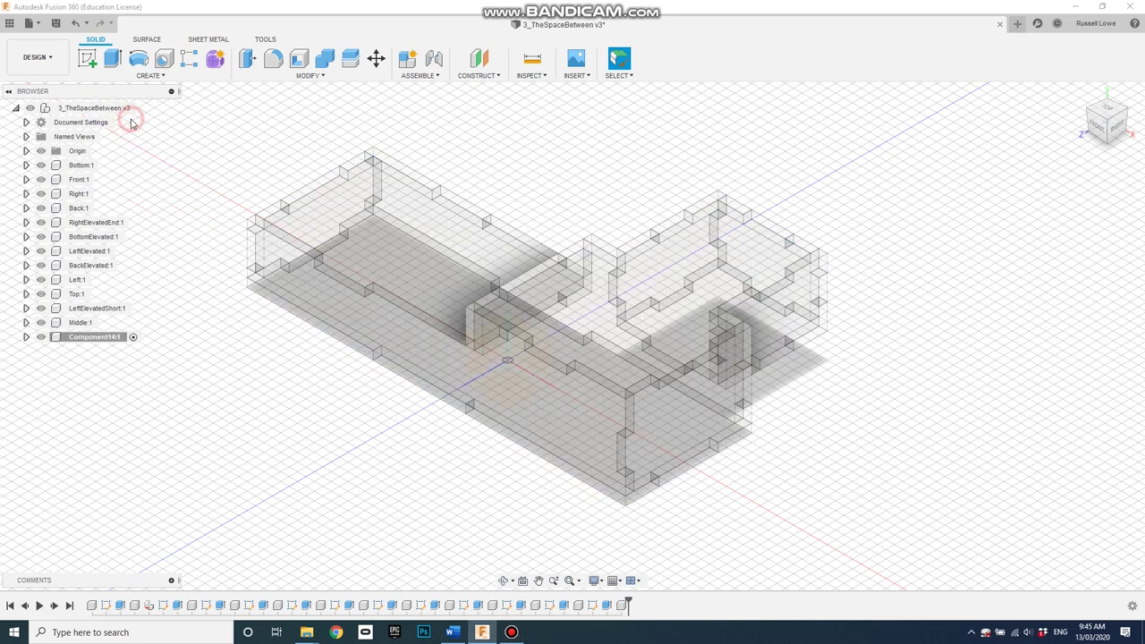
click(95, 339)
click(94, 339)
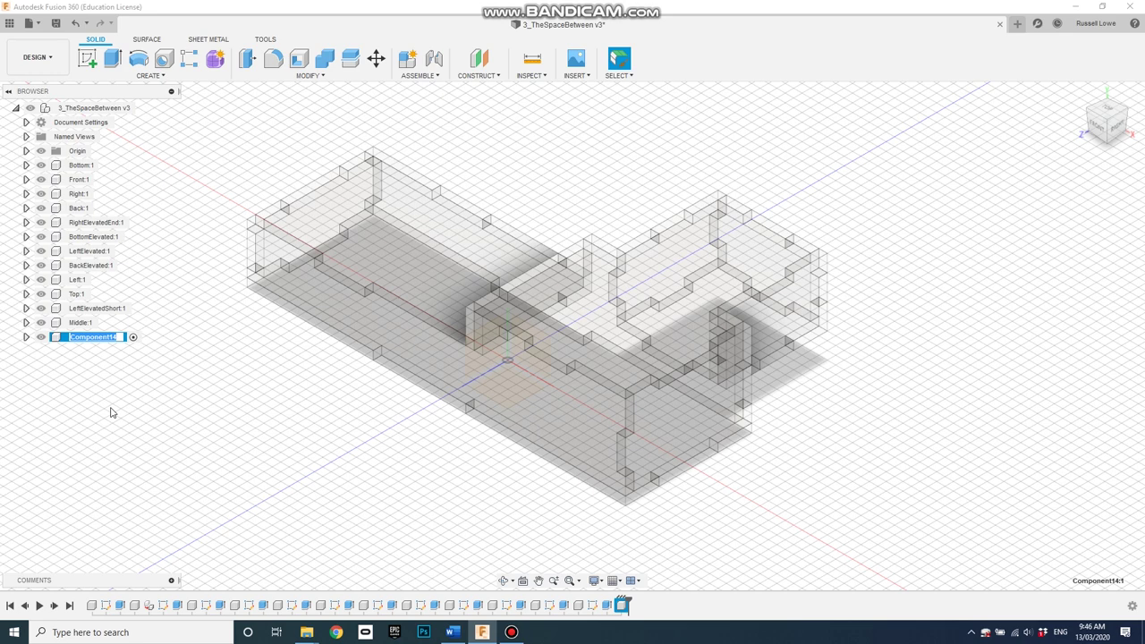
text(E)
text(dModel)
key(Return)
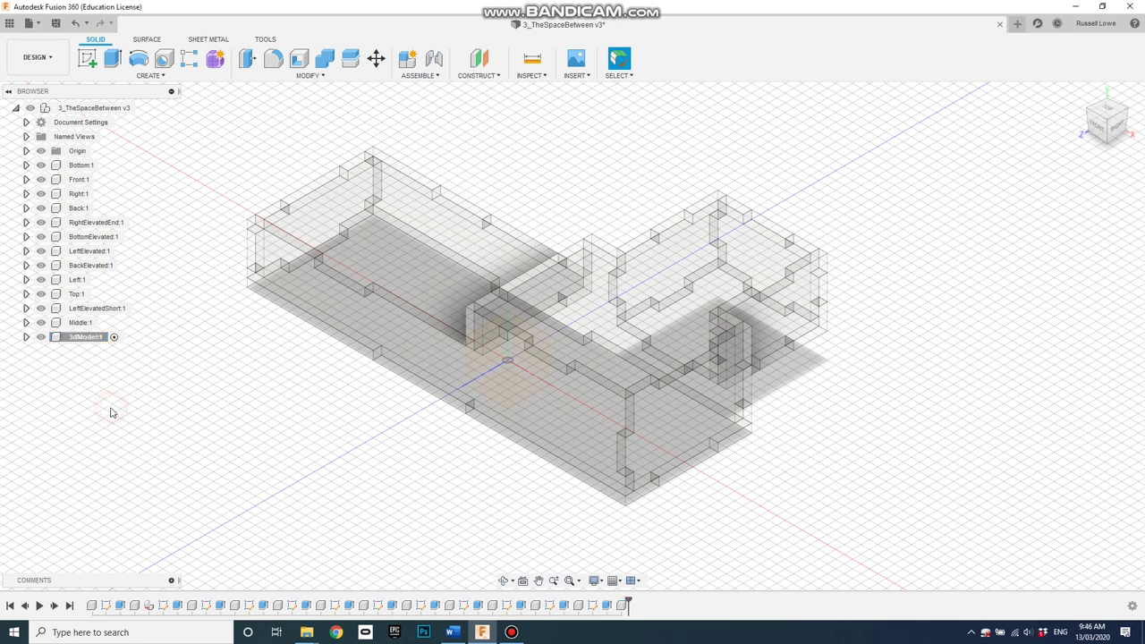
- Move all twelve panel components, from Bottom through Middle, into the 3dModel component and expand it
click(81, 165)
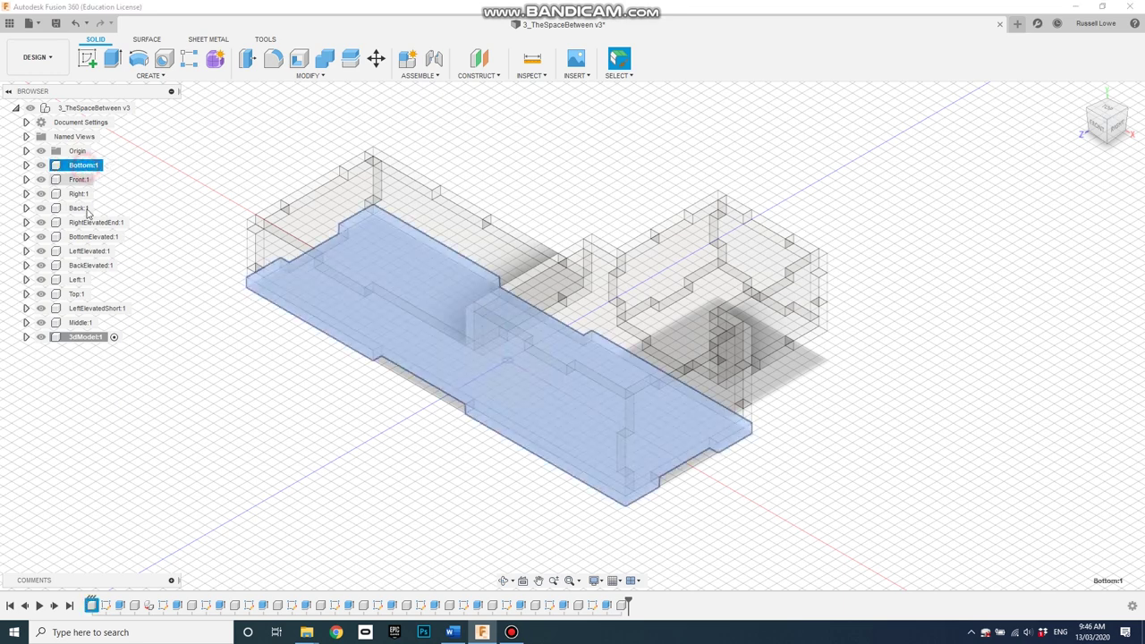
shift+click(77, 323)
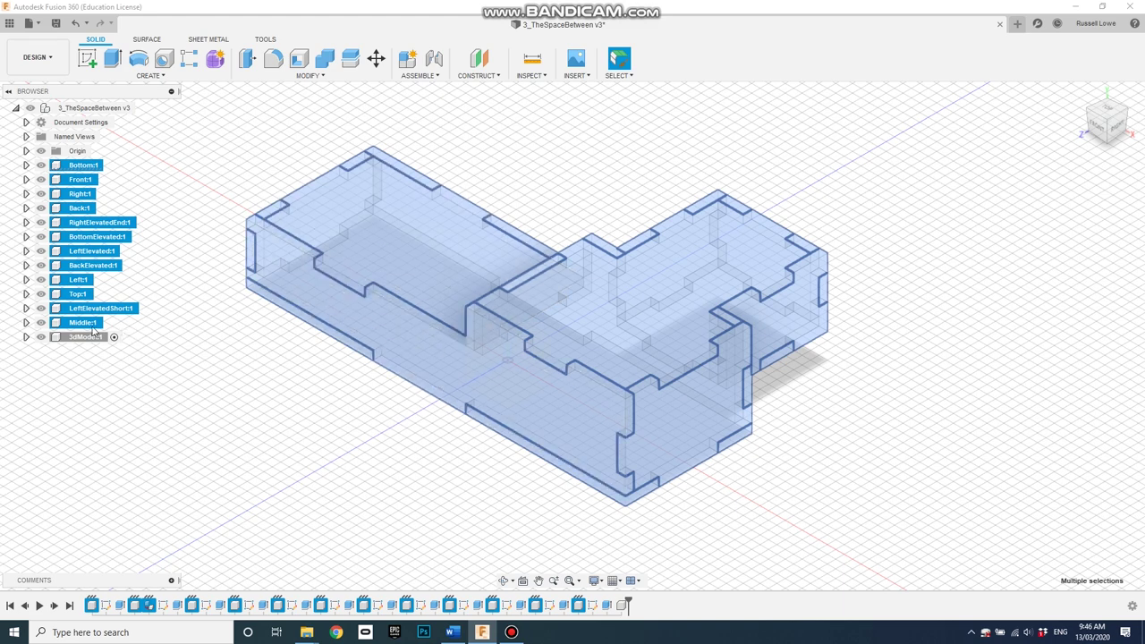
drag(80, 323, 83, 338)
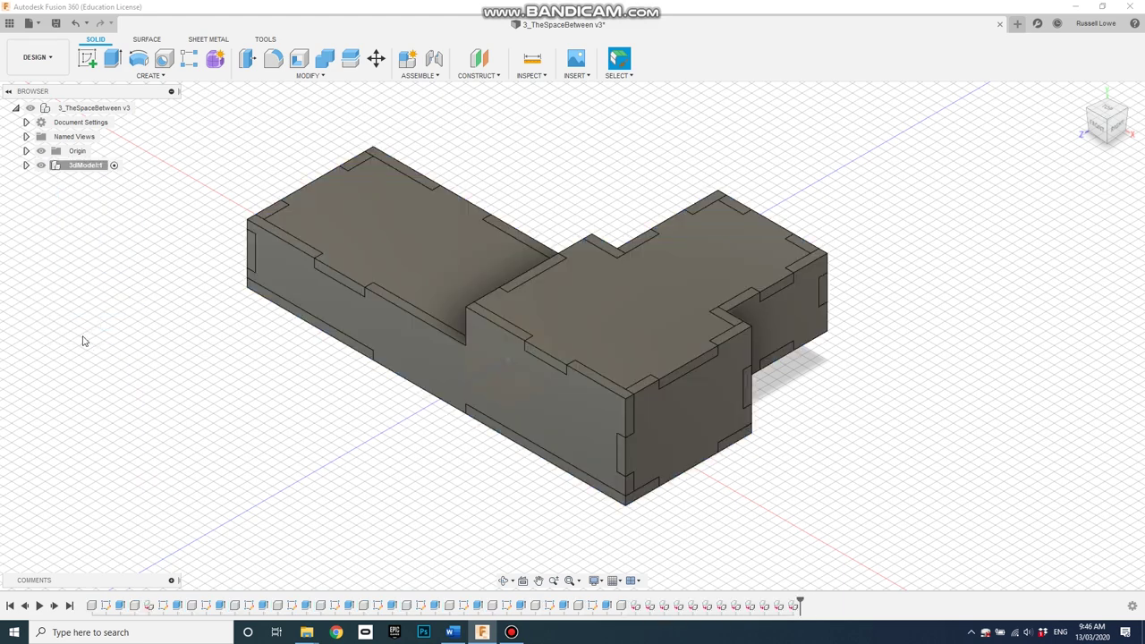
click(26, 165)
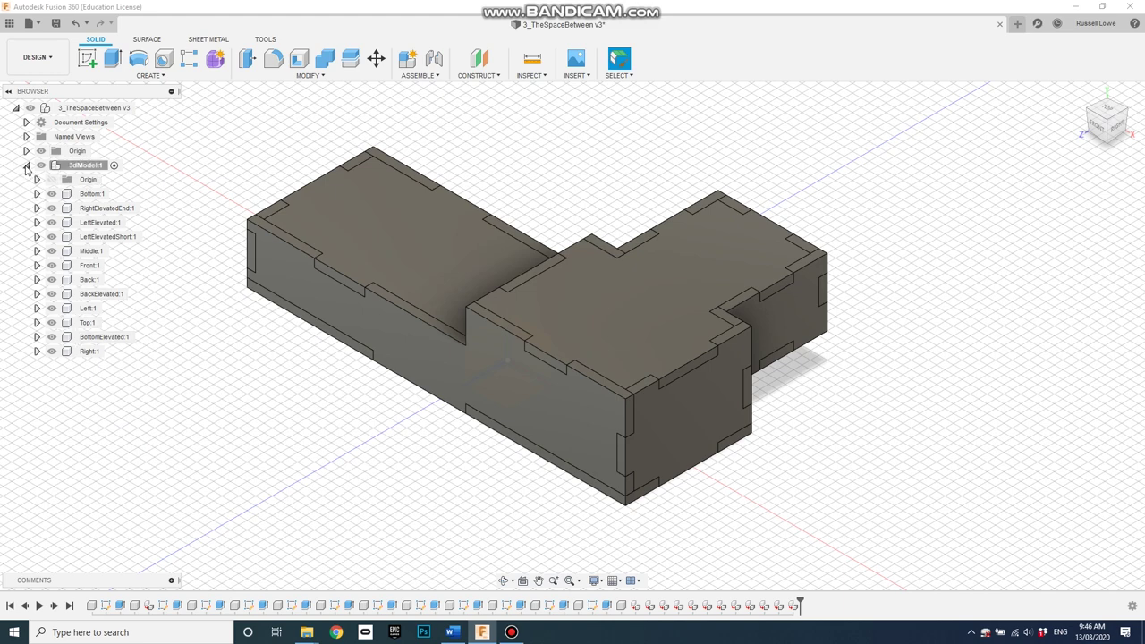
- Create another new component under the top-level assembly and name it Layout
right_click(110, 110)
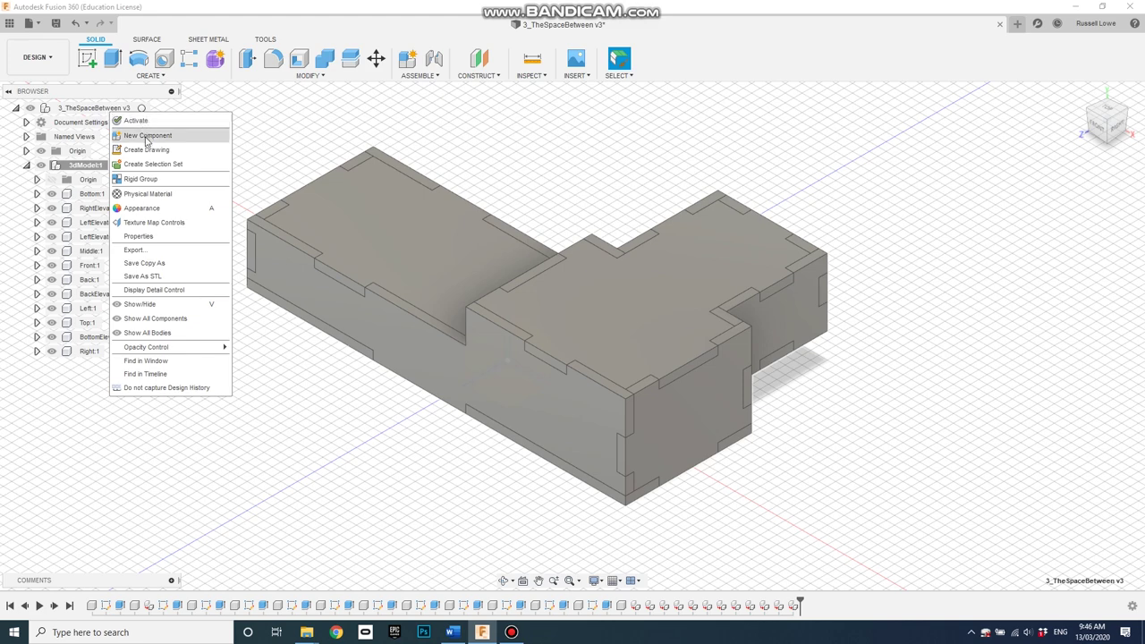
click(145, 135)
click(95, 368)
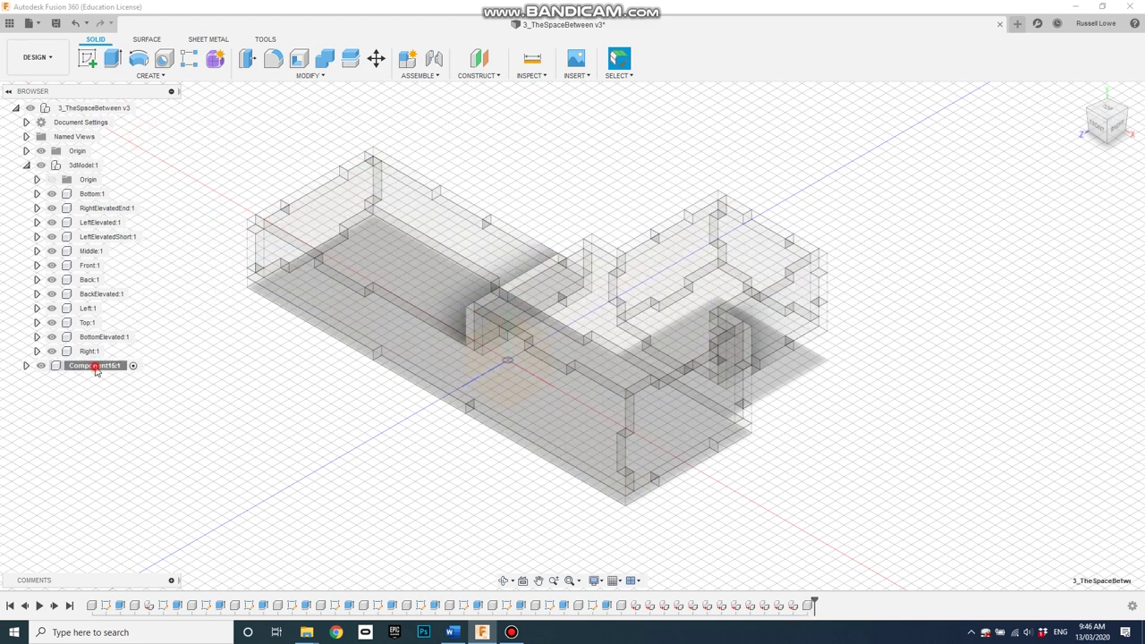
double_click(94, 368)
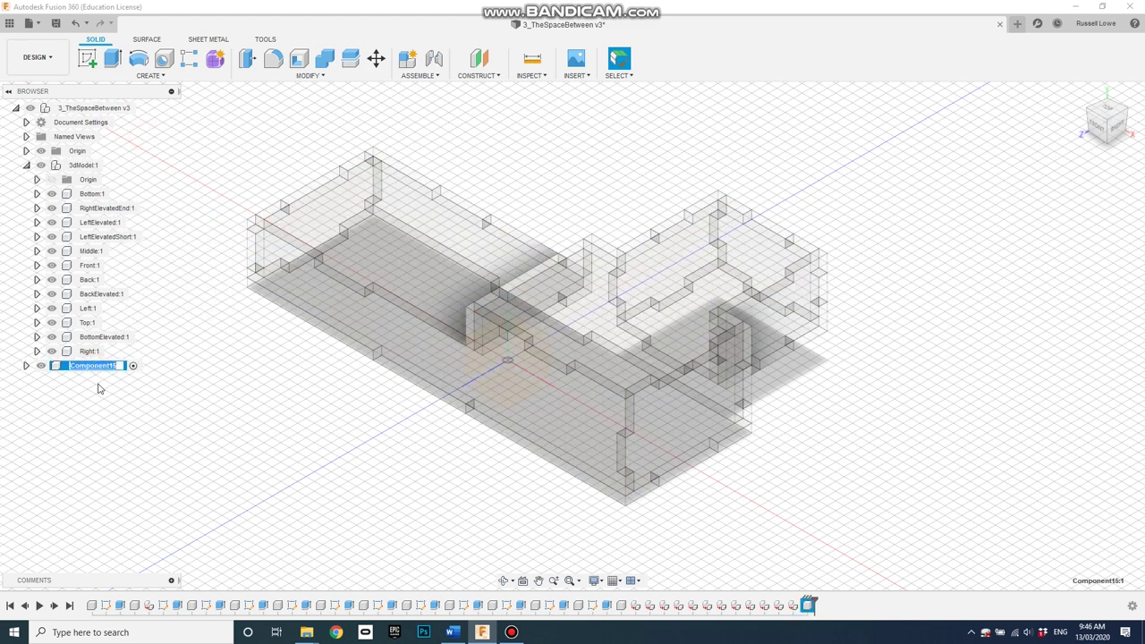
text(Layout)
key(Return)
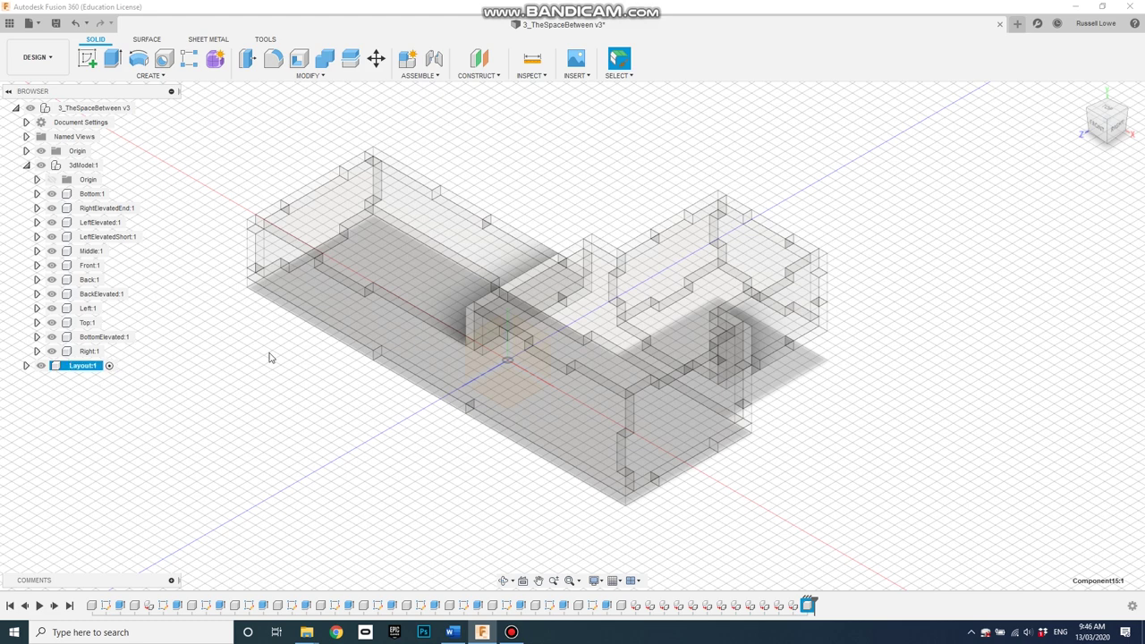
- Copy all twelve panel components from 3dModel and paste them into the Layout component
click(93, 194)
shift+click(82, 351)
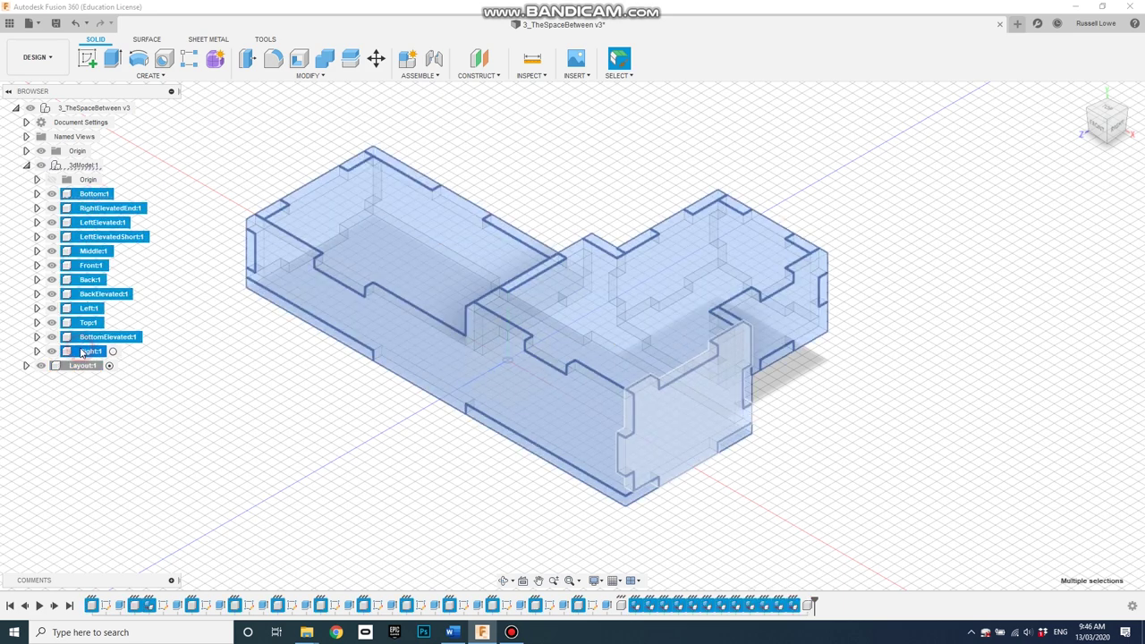
right_click(83, 352)
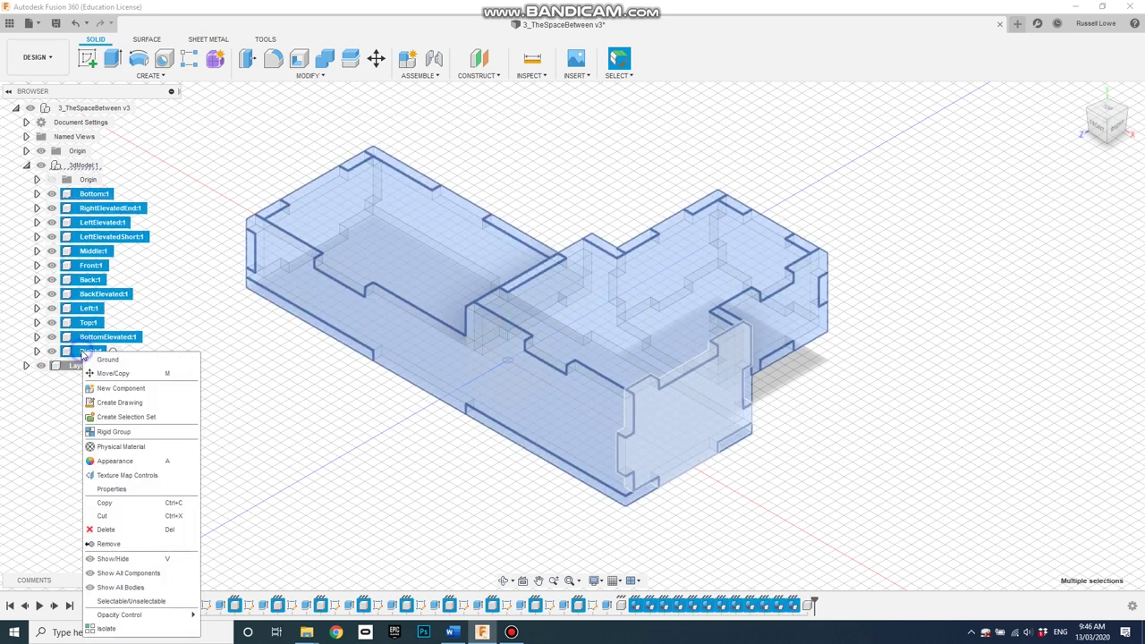
click(119, 503)
click(80, 368)
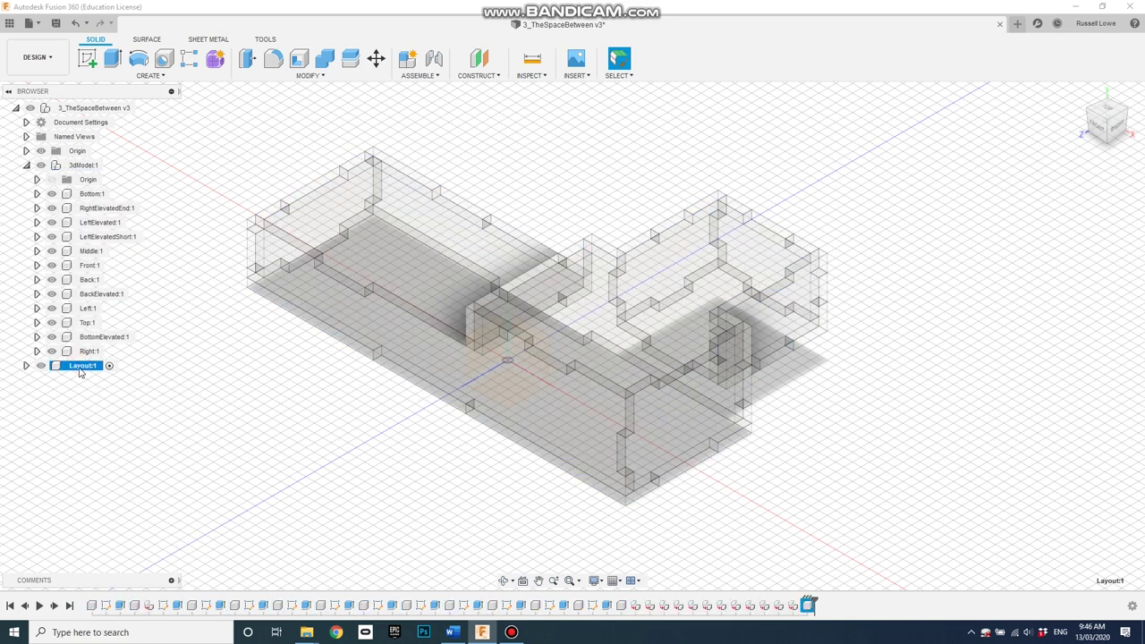
right_click(79, 369)
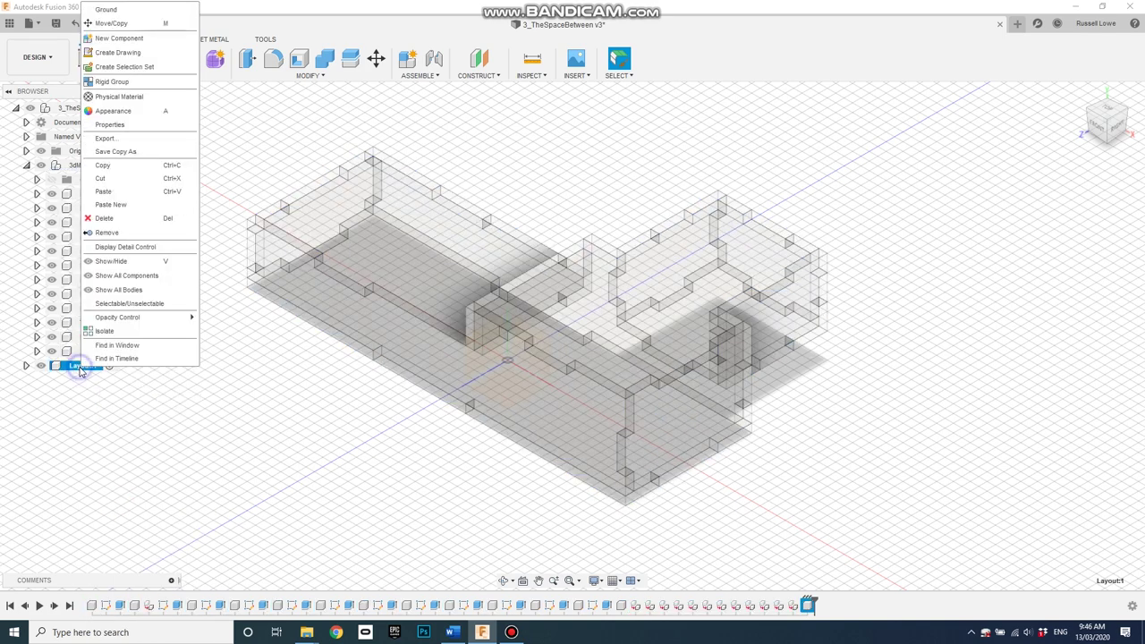
click(104, 192)
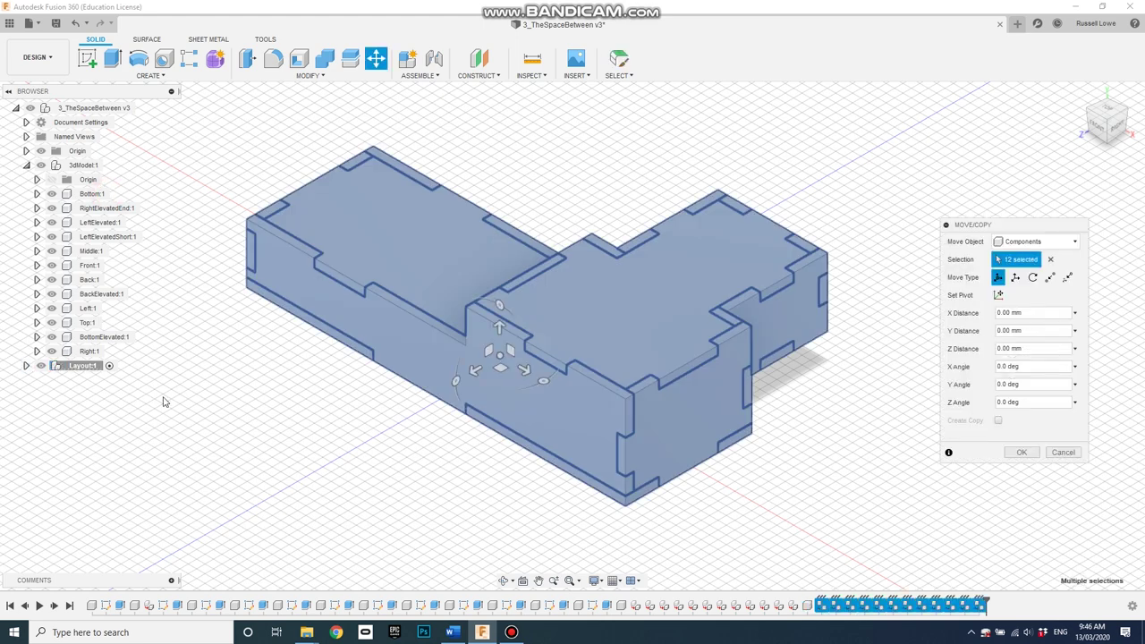
- Move the pasted panels -132 mm along Z, clear of the original model
middle_drag(555, 363, 407, 423)
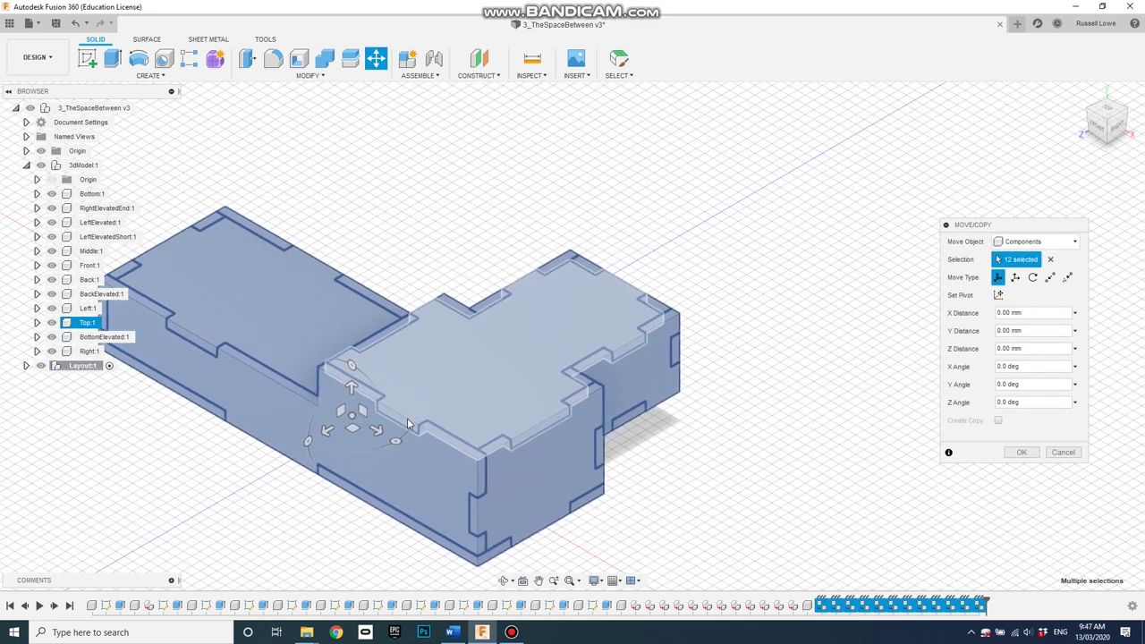
drag(328, 430, 697, 218)
click(814, 232)
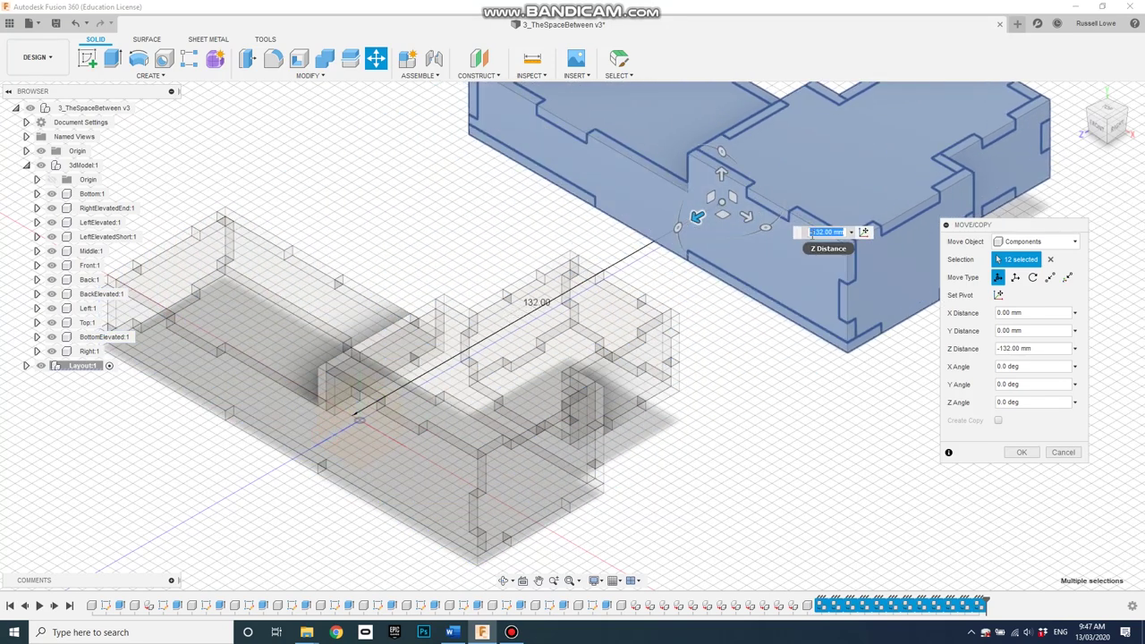
click(1021, 452)
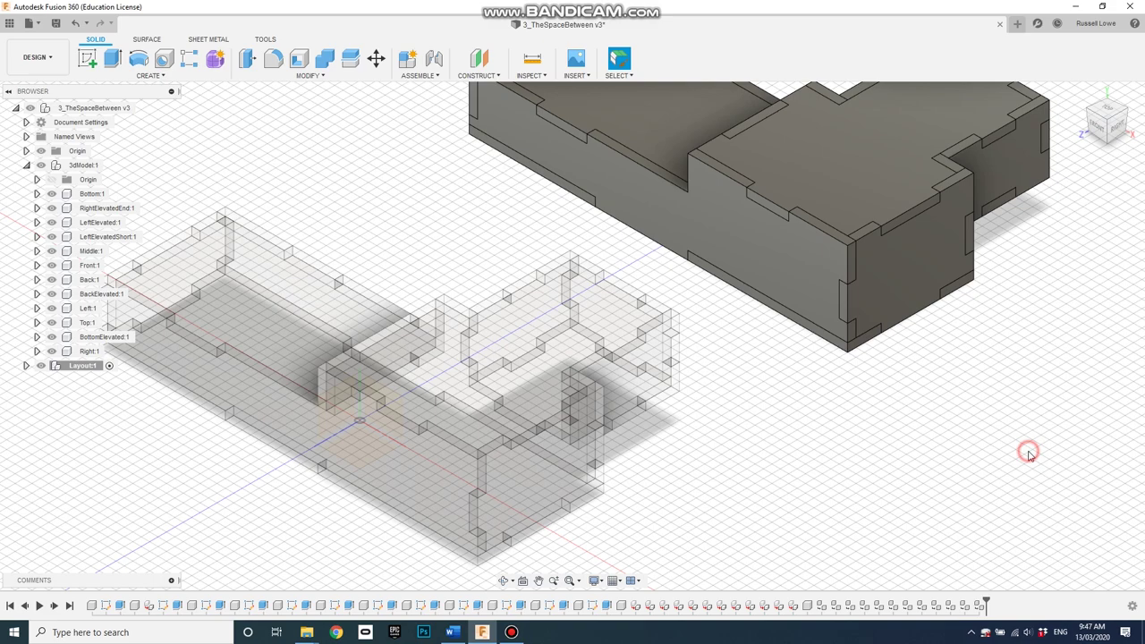
- Hide and collapse the 3dModel component, and expand Layout to list its panels
scroll(404, 406, up, 2)
scroll(403, 407, down, 4)
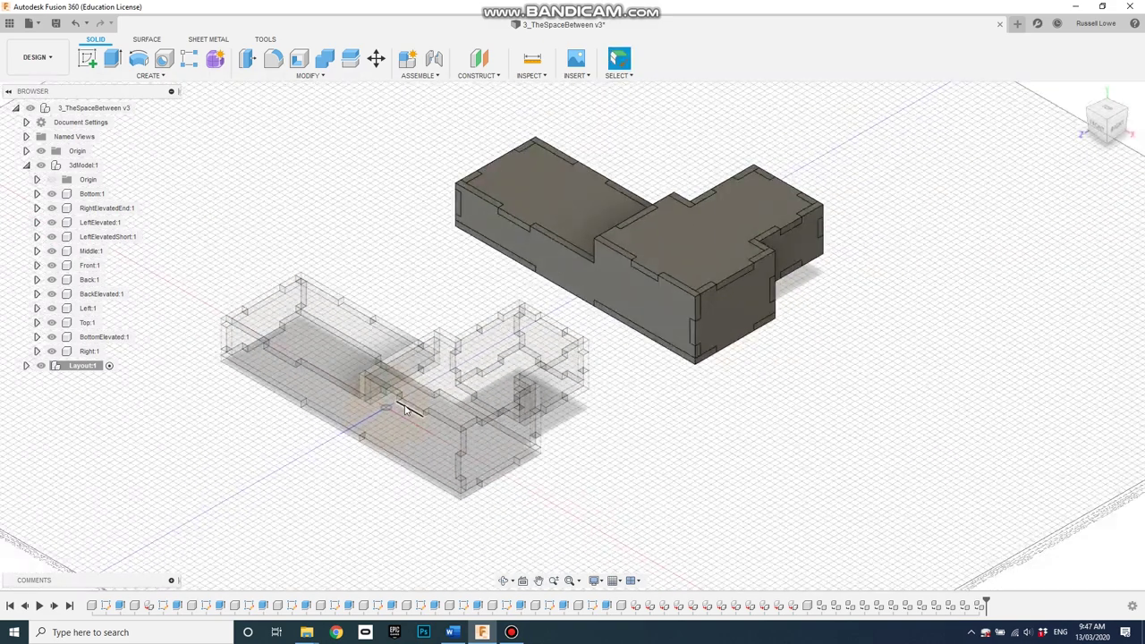
click(42, 167)
click(42, 168)
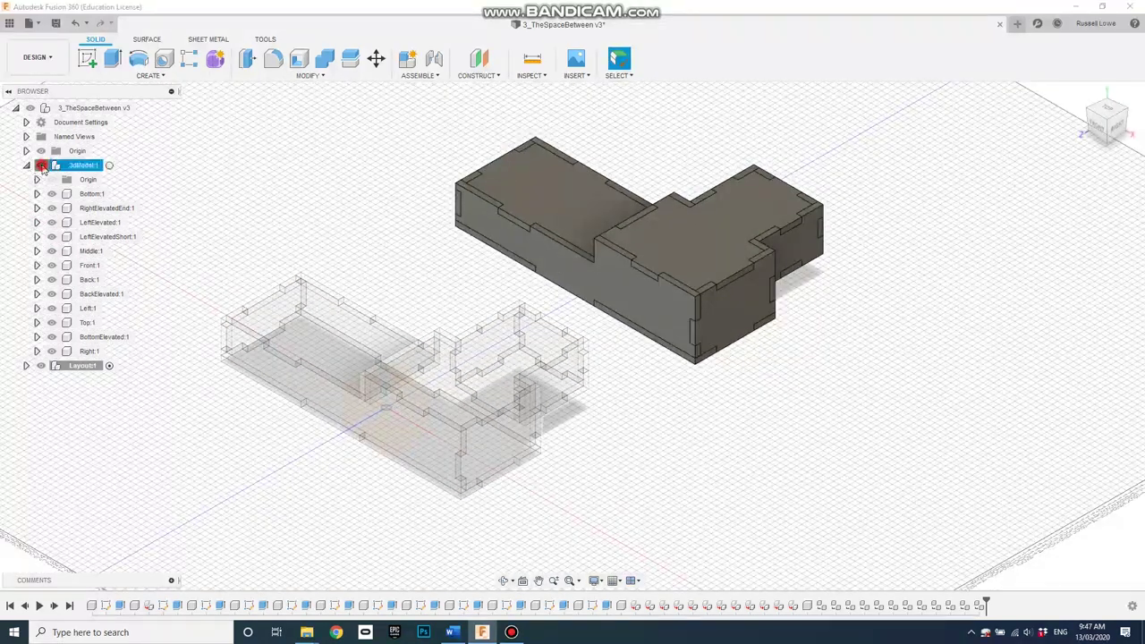
middle_drag(625, 355, 643, 446)
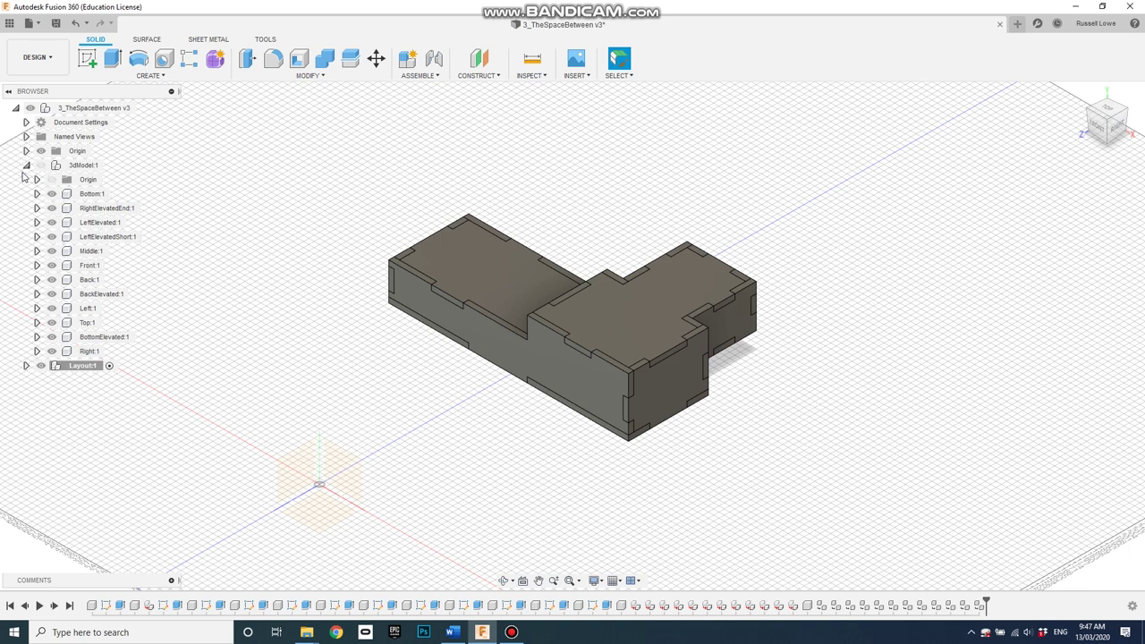
click(26, 164)
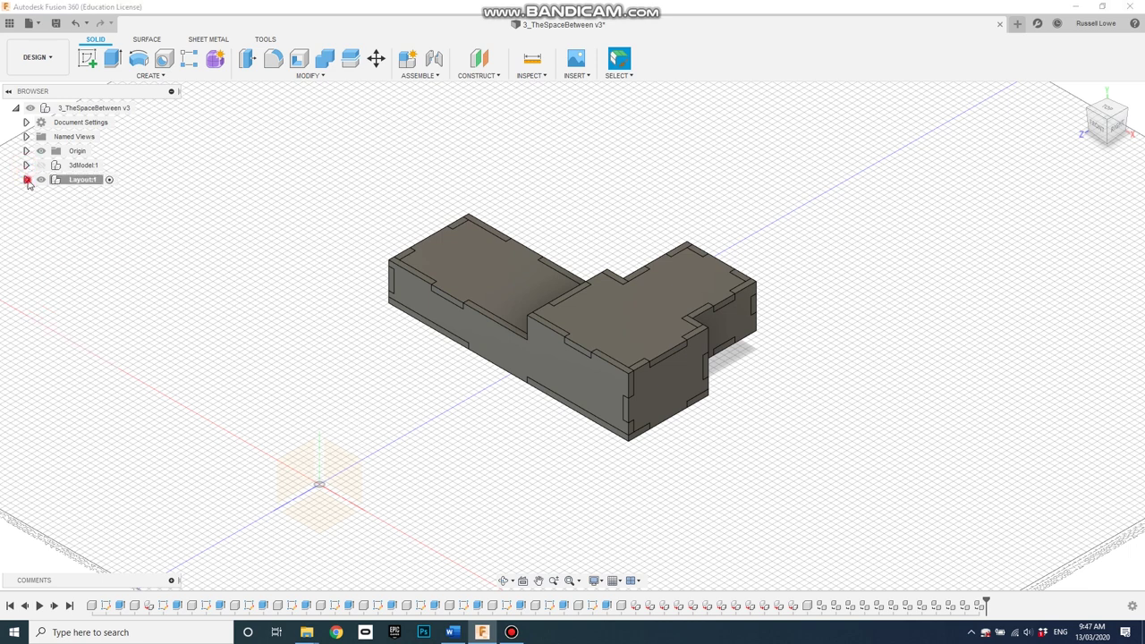
click(26, 180)
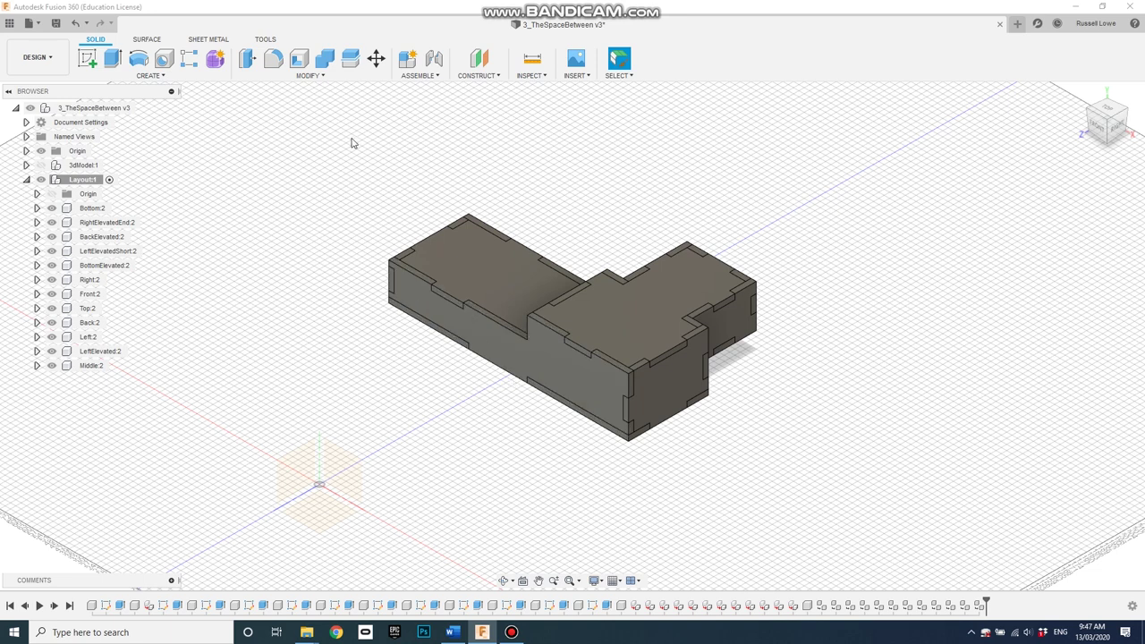
- Align the outer faces of the Layout's Right and Front panels with the upper face of the Top panel
click(311, 77)
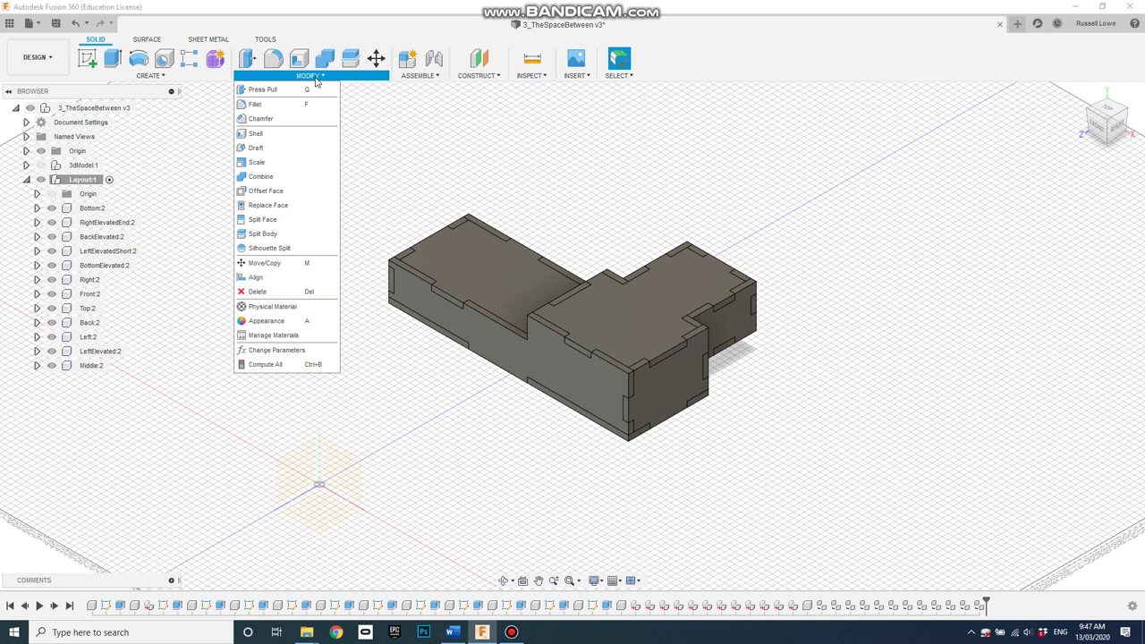
click(258, 278)
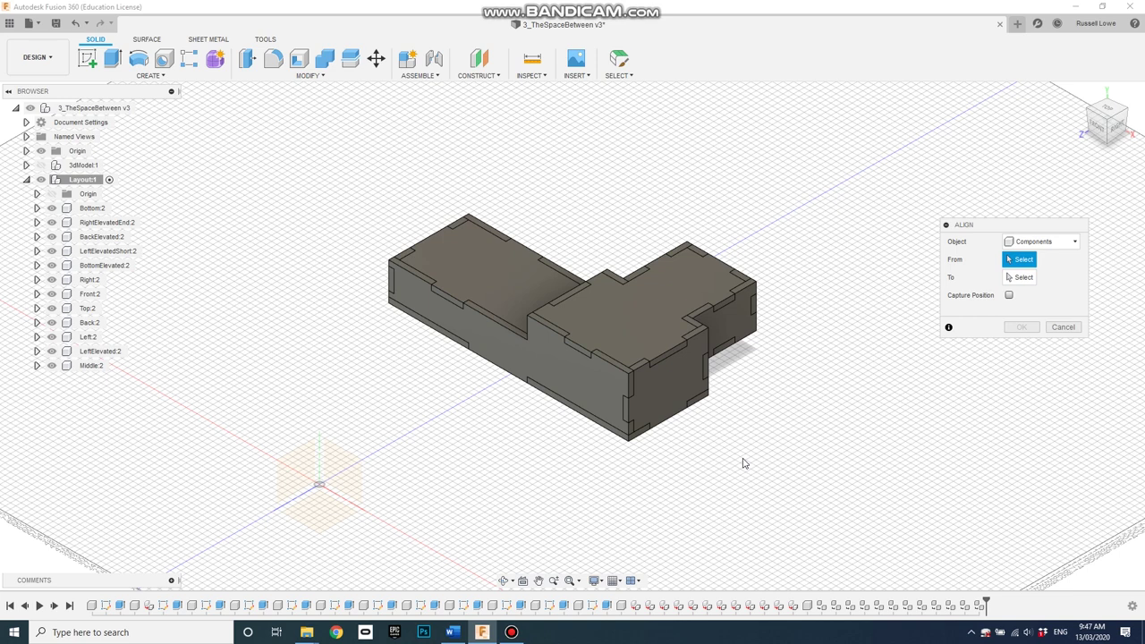
click(686, 389)
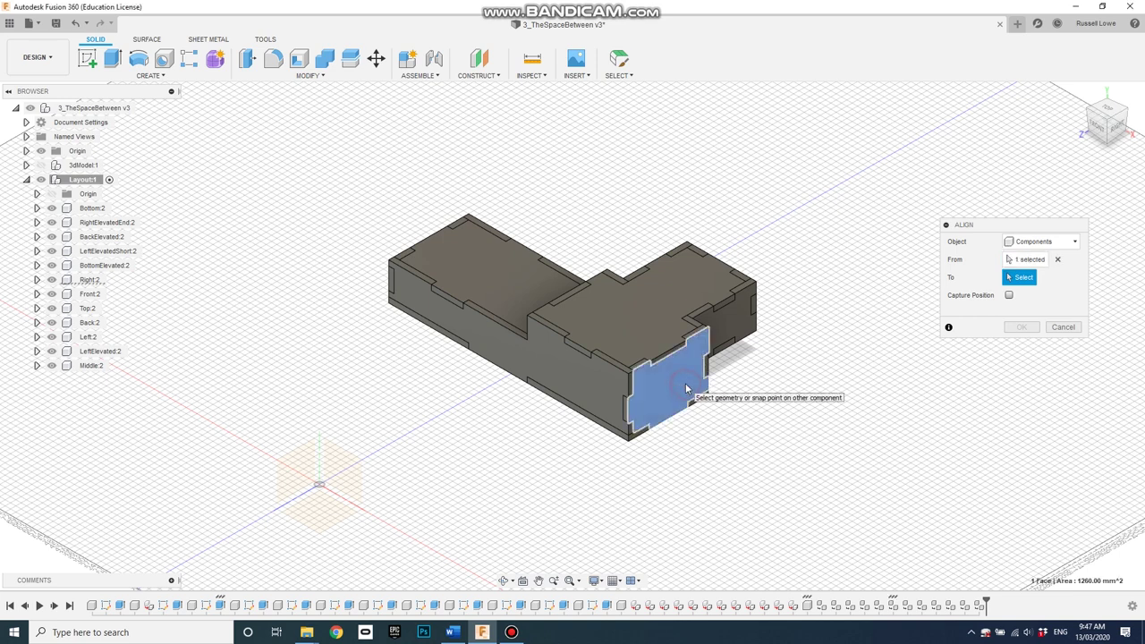
click(645, 327)
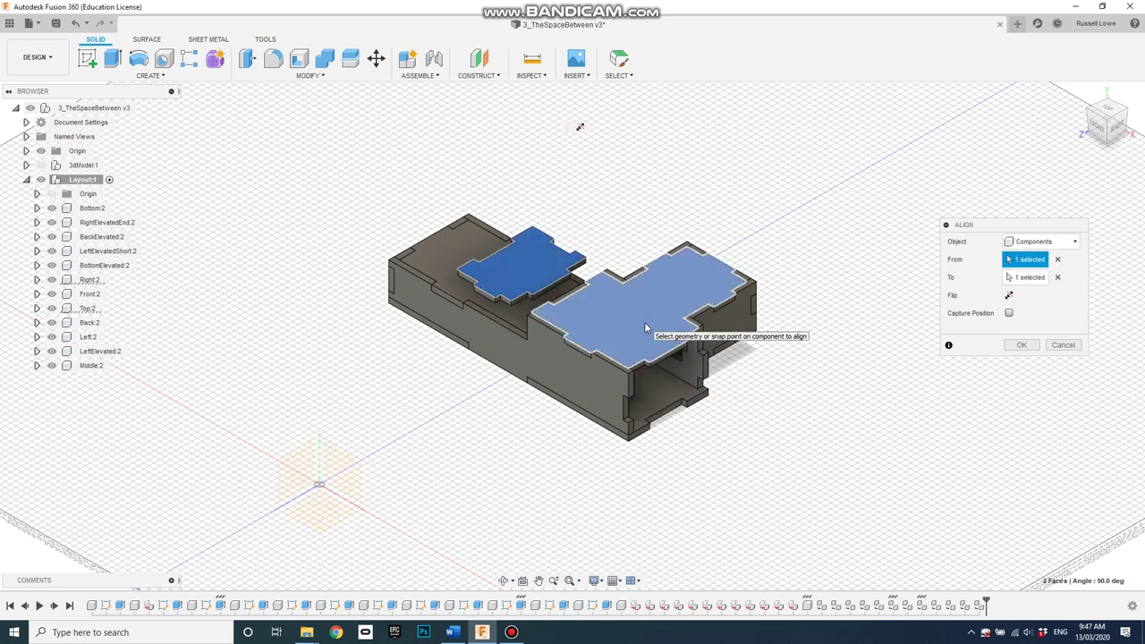
click(561, 370)
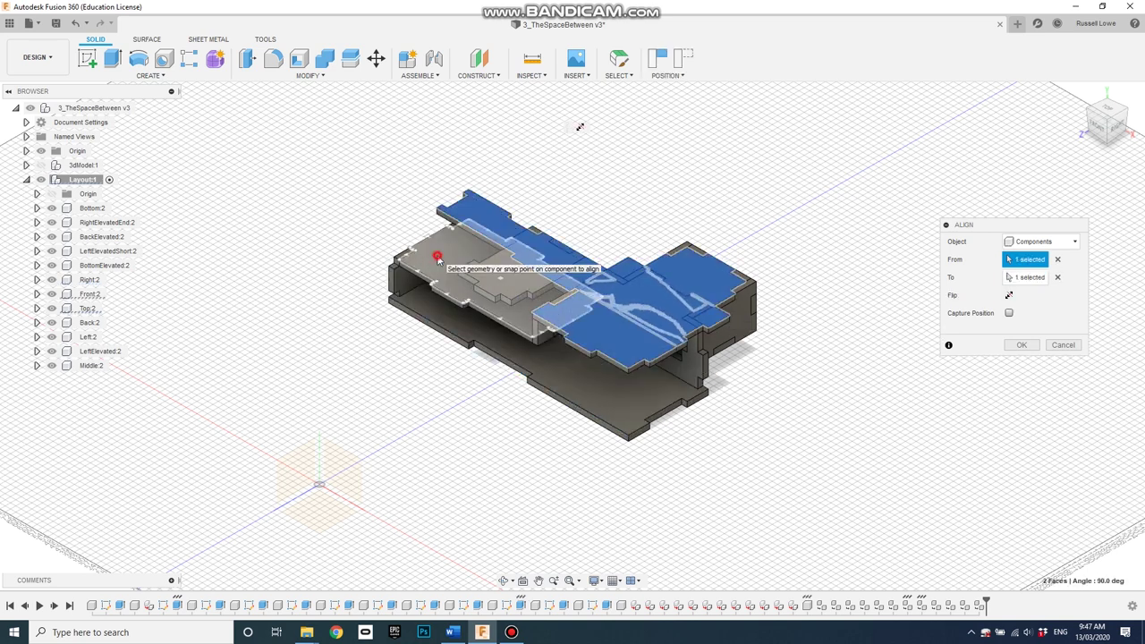
- Align the Middle panel's upper face with the flattened Right panel, and the Bottom panel's with the Top panel
click(467, 264)
click(511, 250)
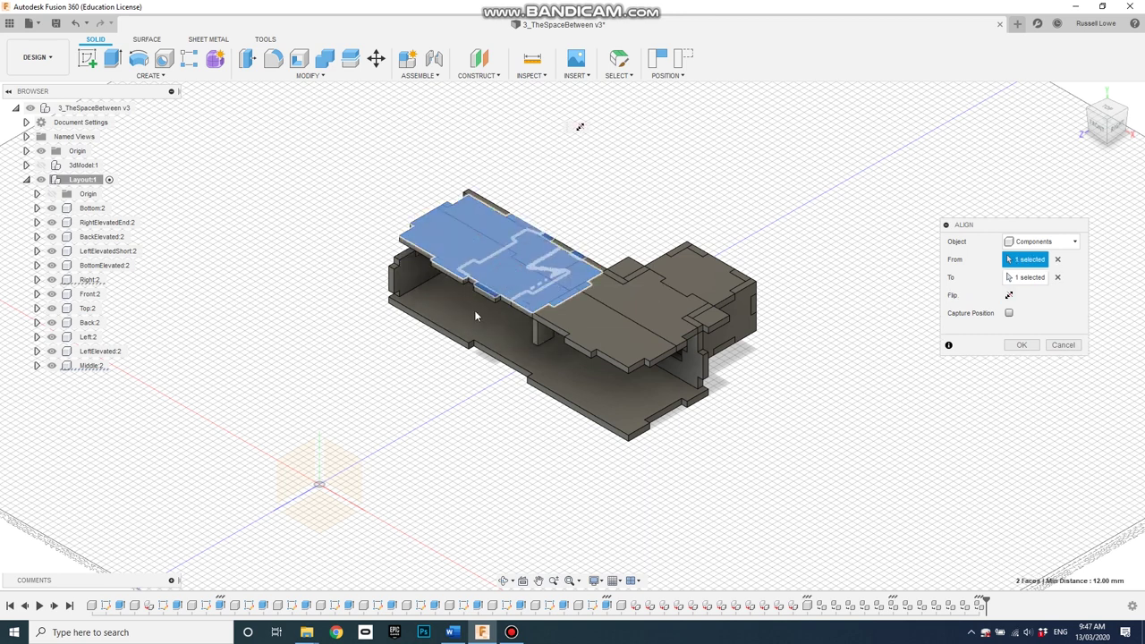
click(511, 309)
click(589, 309)
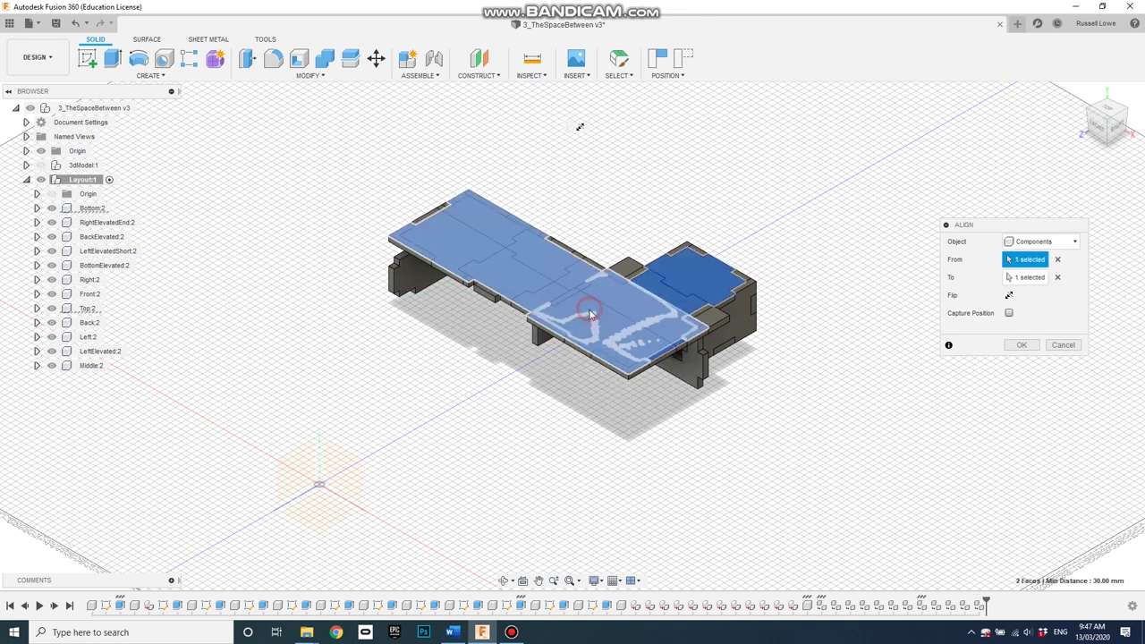
- Align the Left panel's face with the upper face of the Middle panel
click(438, 270)
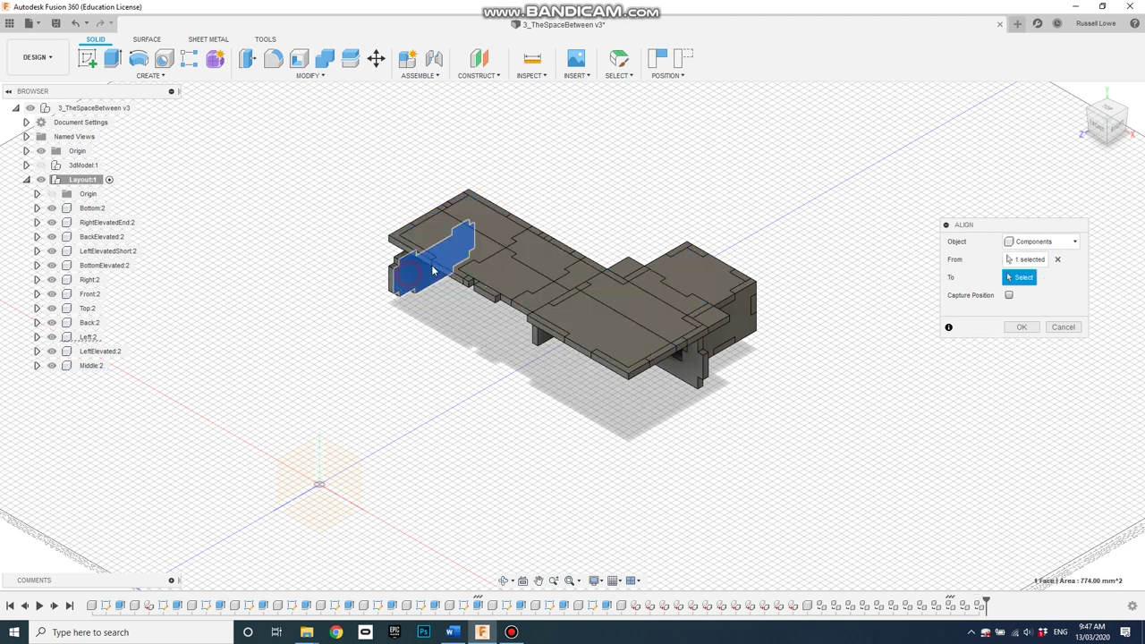
click(490, 251)
shift+middle_drag(490, 251, 516, 370)
scroll(515, 374, up, 5)
scroll(513, 384, down, 2)
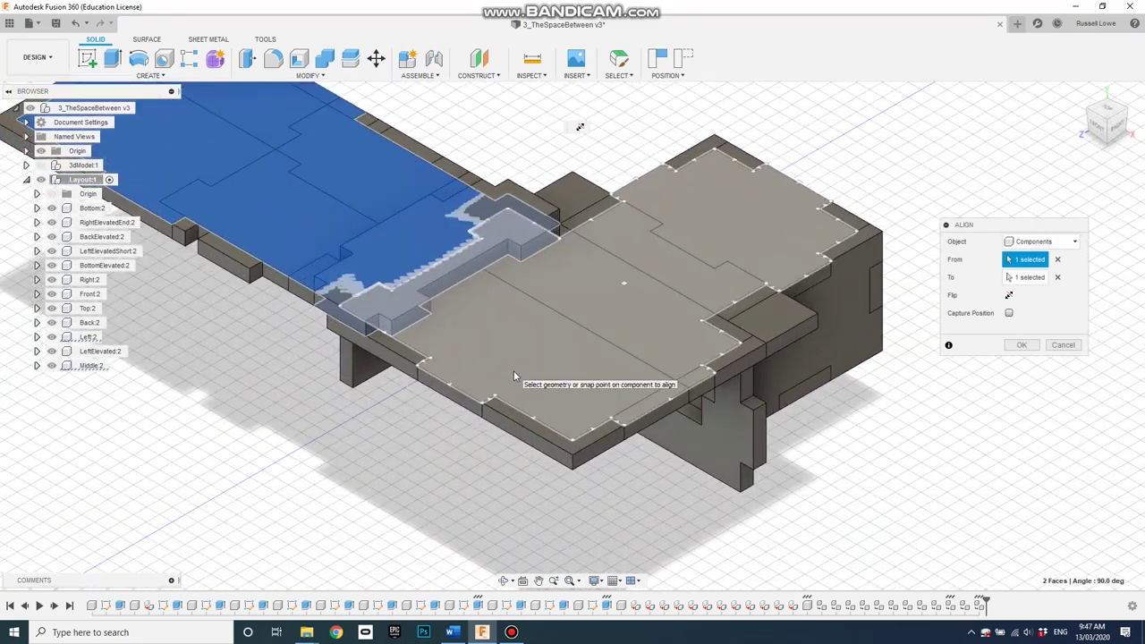
shift+middle_drag(494, 396, 486, 360)
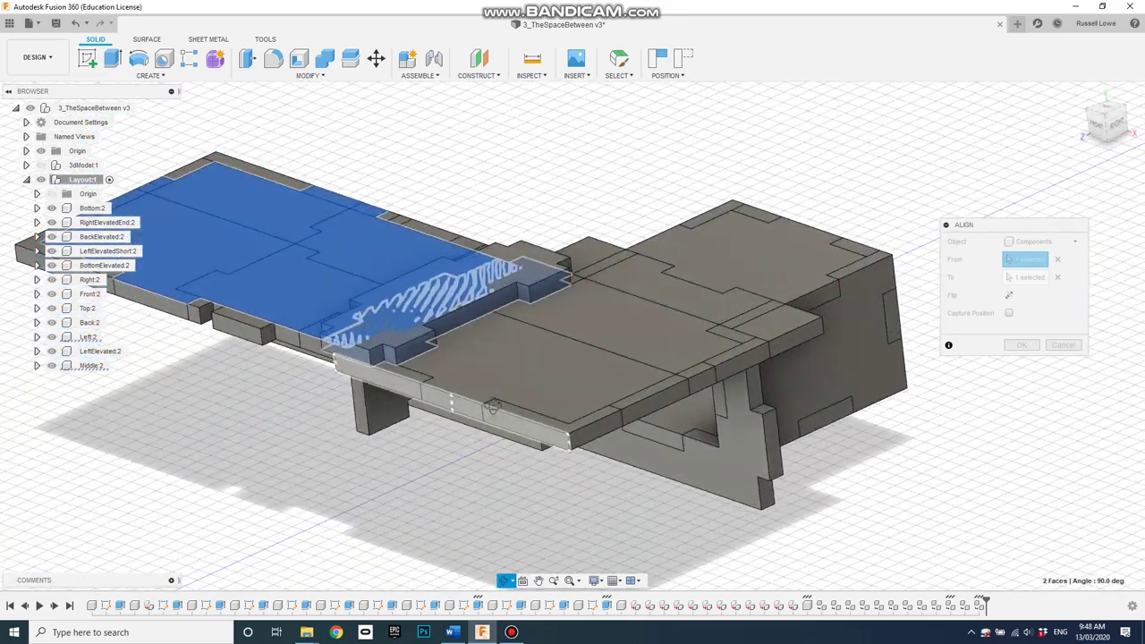
- Realign the Left panel's upper face flush with the Top panel, and align the RightElevatedEnd panel's outer face with the Top panel
click(528, 280)
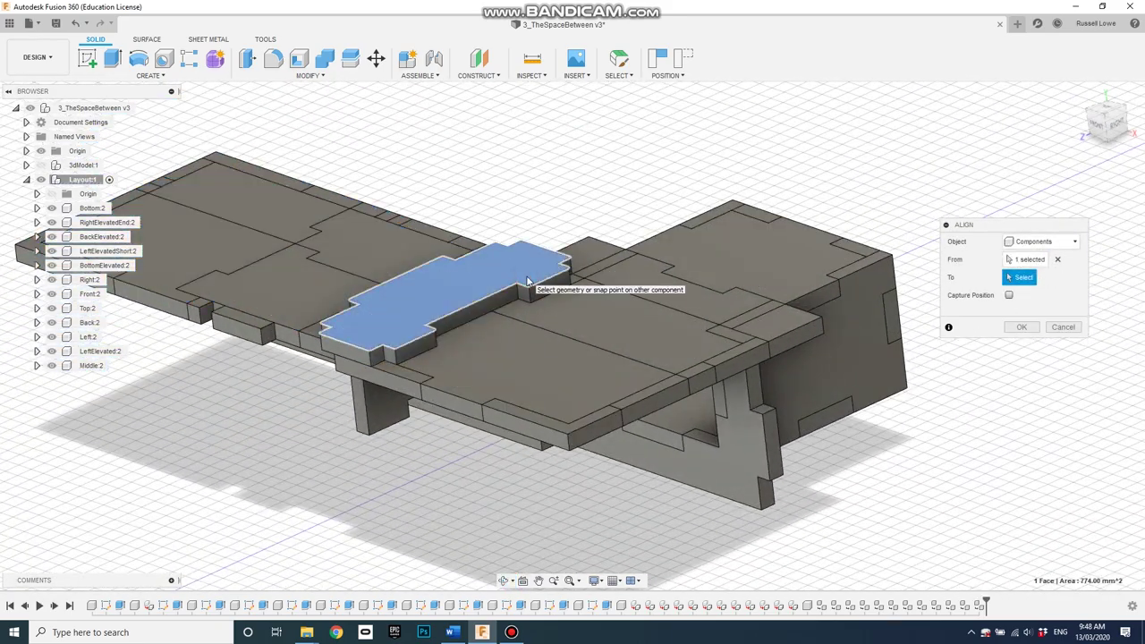
click(502, 356)
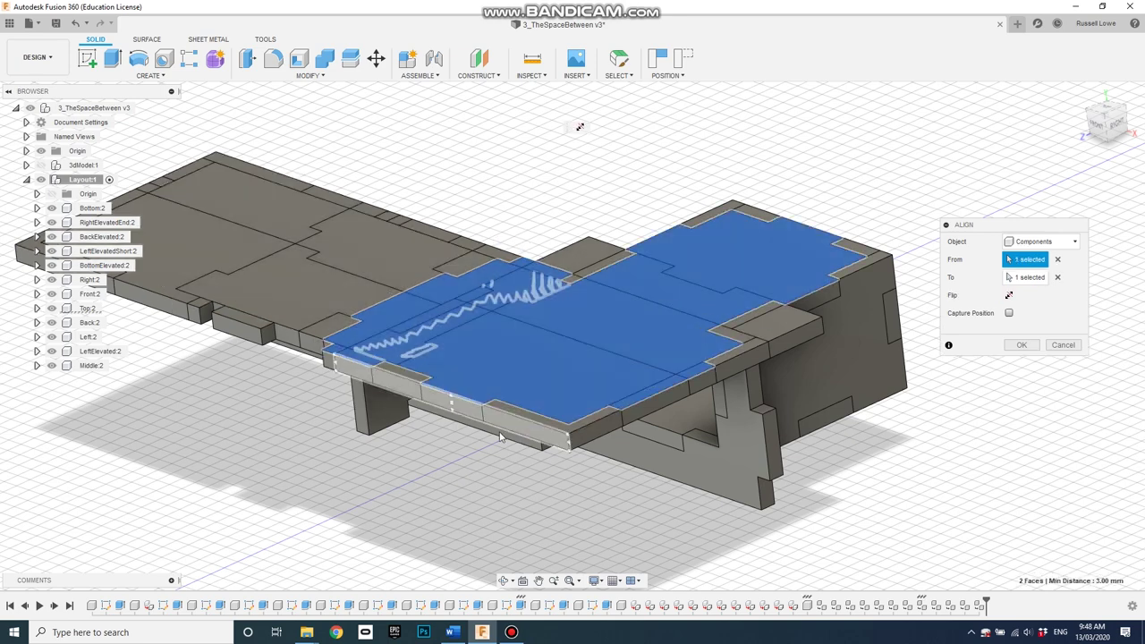
click(828, 371)
click(793, 271)
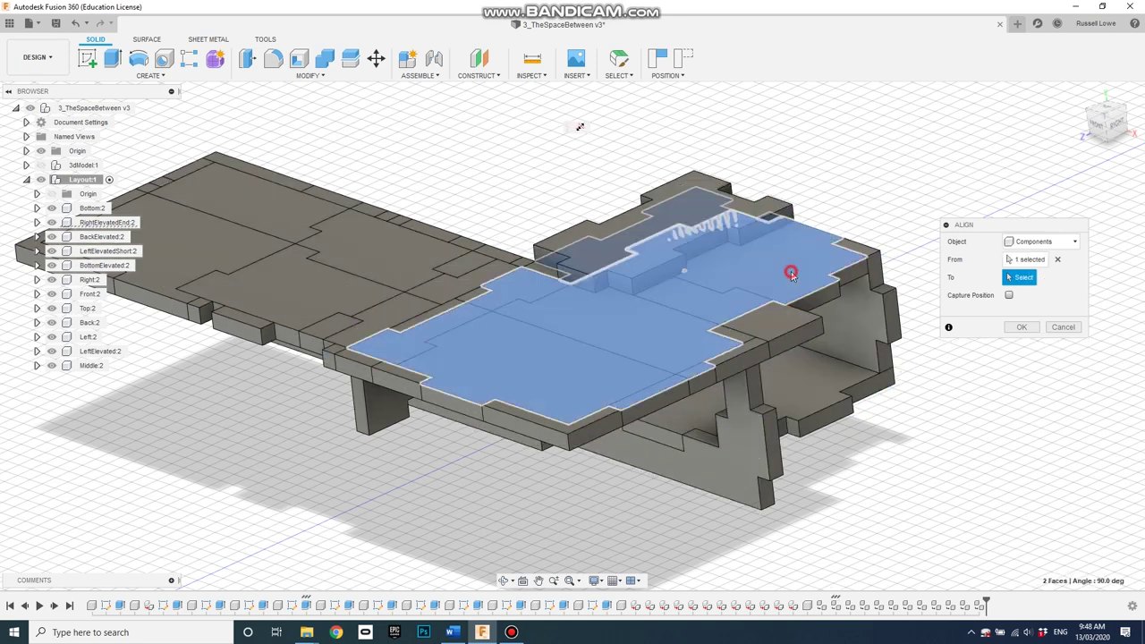
- Align the BackElevated panel with the Top panel, and bring the upper faces of RightElevatedEnd and BackElevated flush with the flattened panels
click(848, 313)
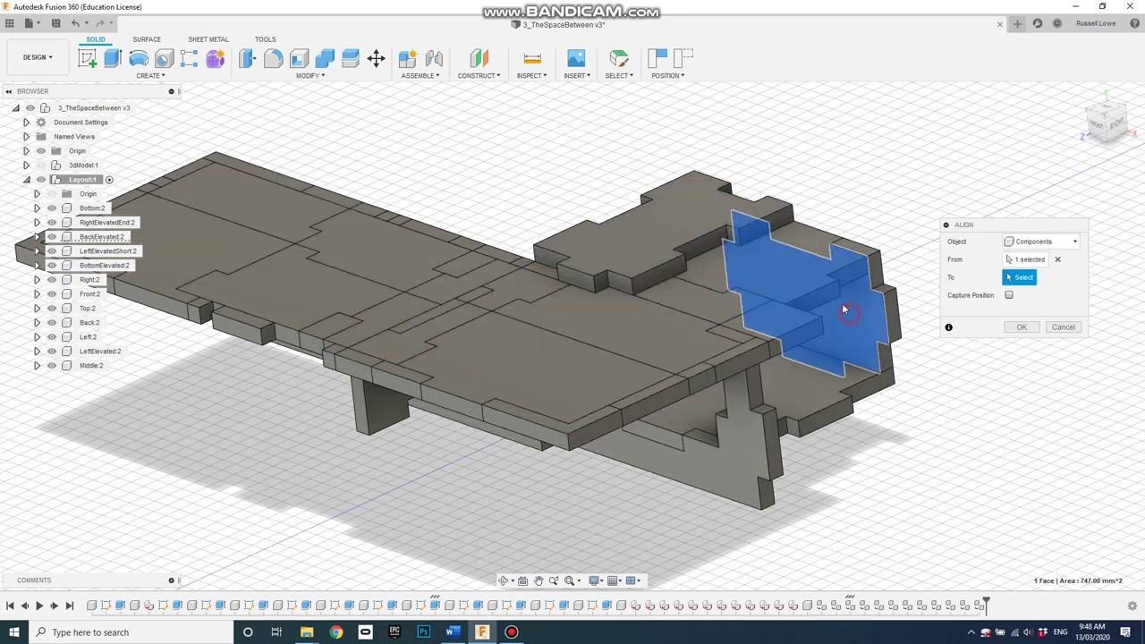
click(790, 270)
click(631, 227)
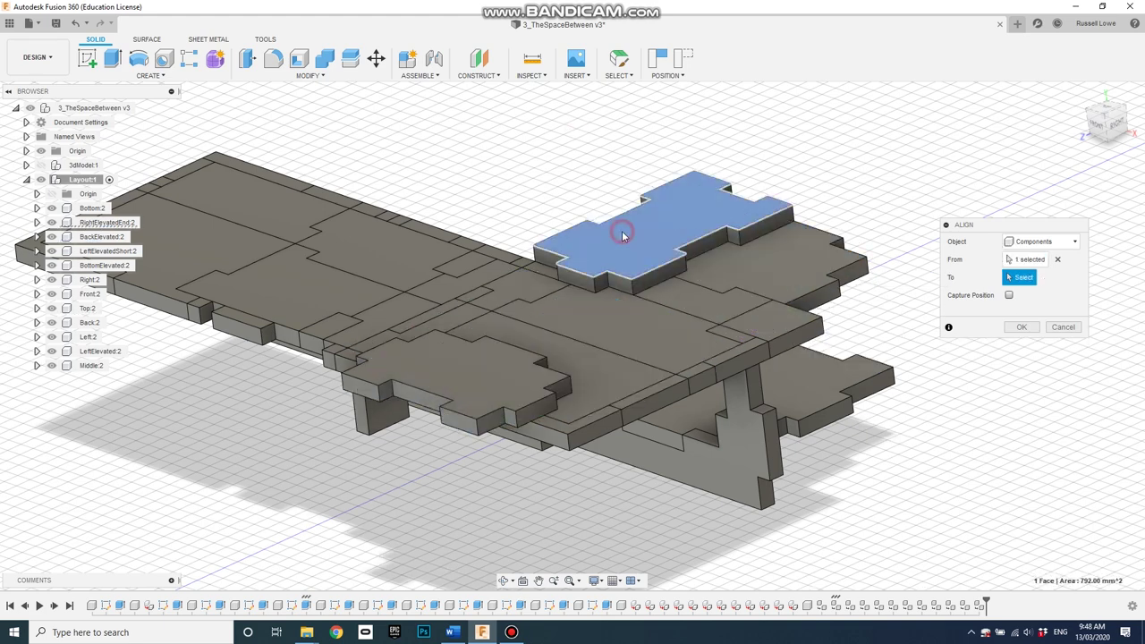
click(382, 249)
click(469, 369)
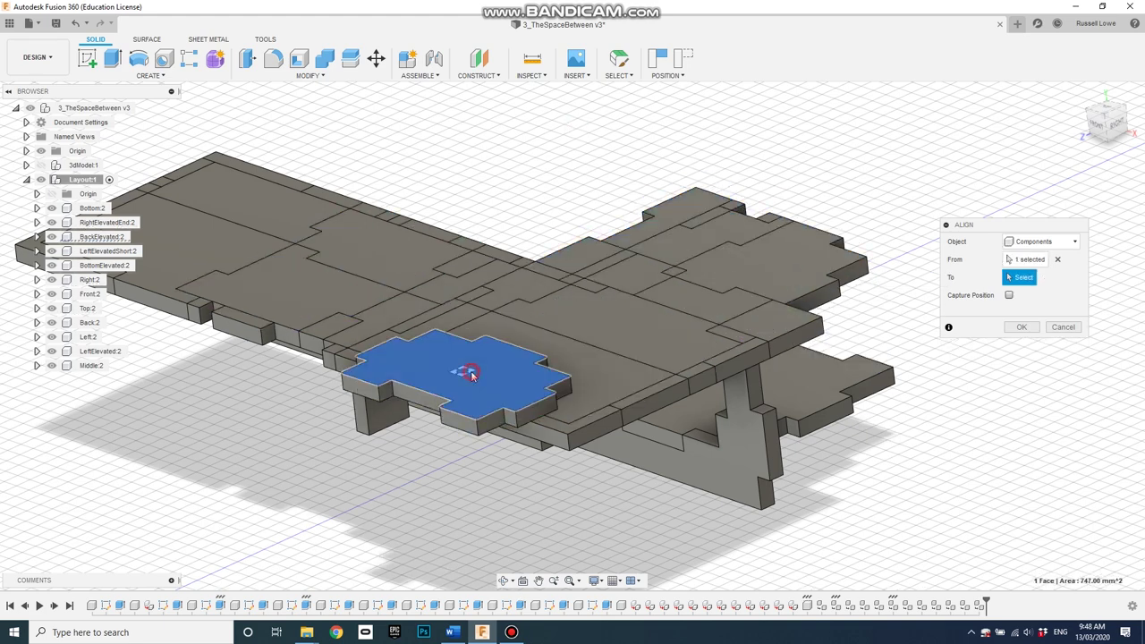
click(628, 333)
- Align the BottomElevated panel's upper face and the Back panel's outer face with the upper face of the Top panel
click(799, 381)
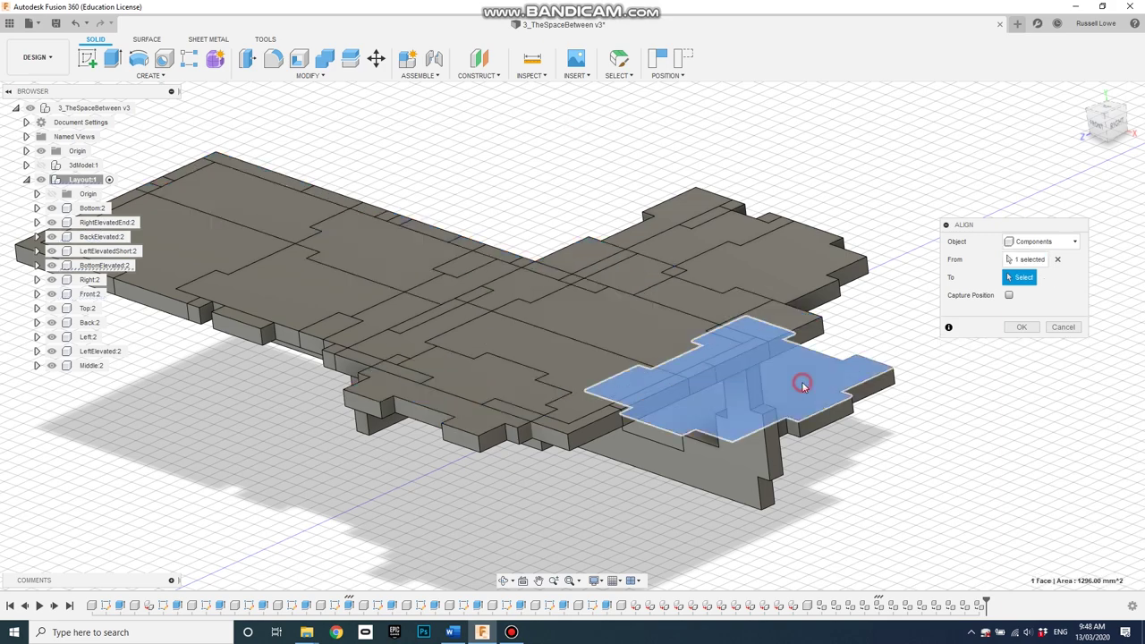
click(628, 324)
click(714, 466)
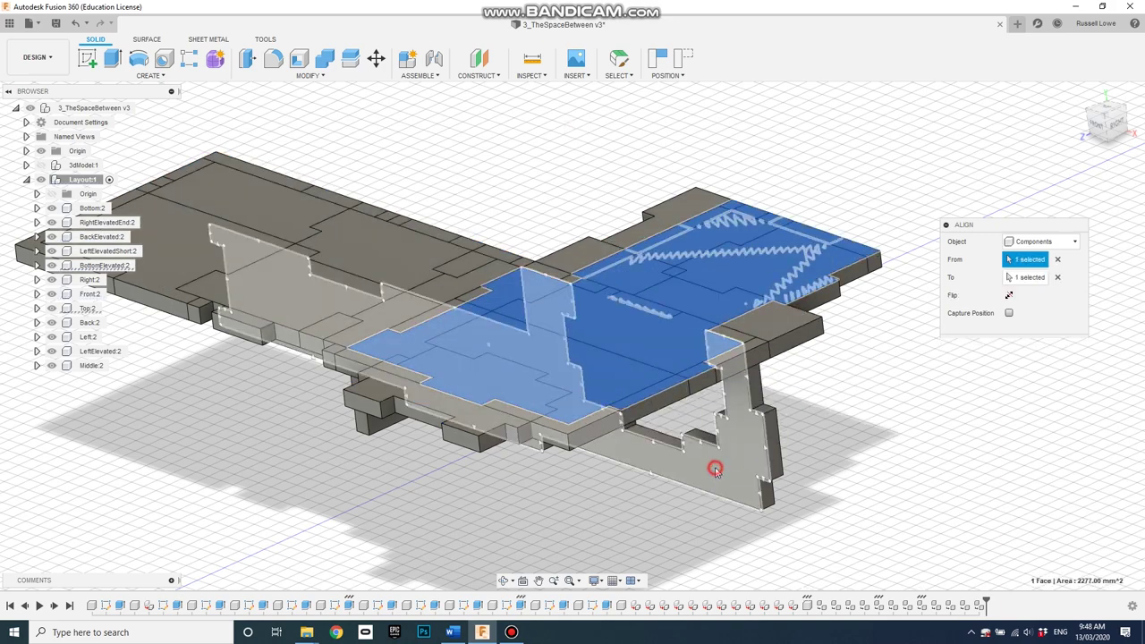
click(651, 332)
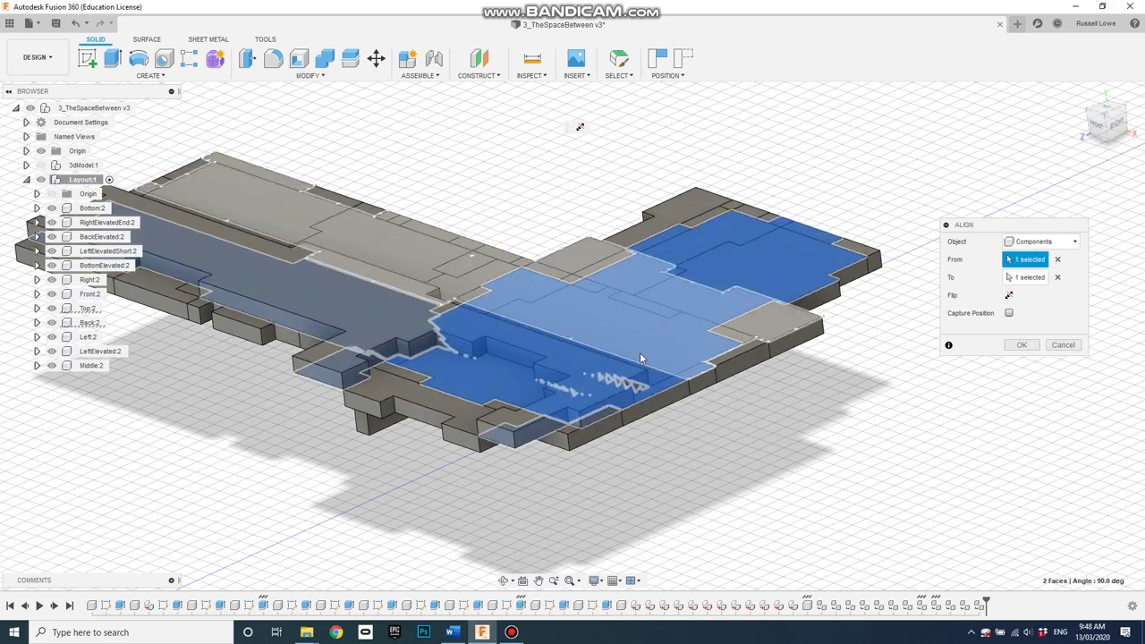
- Realign the Back panel's upper face flush with the upper face of the Middle panel
click(712, 492)
click(720, 499)
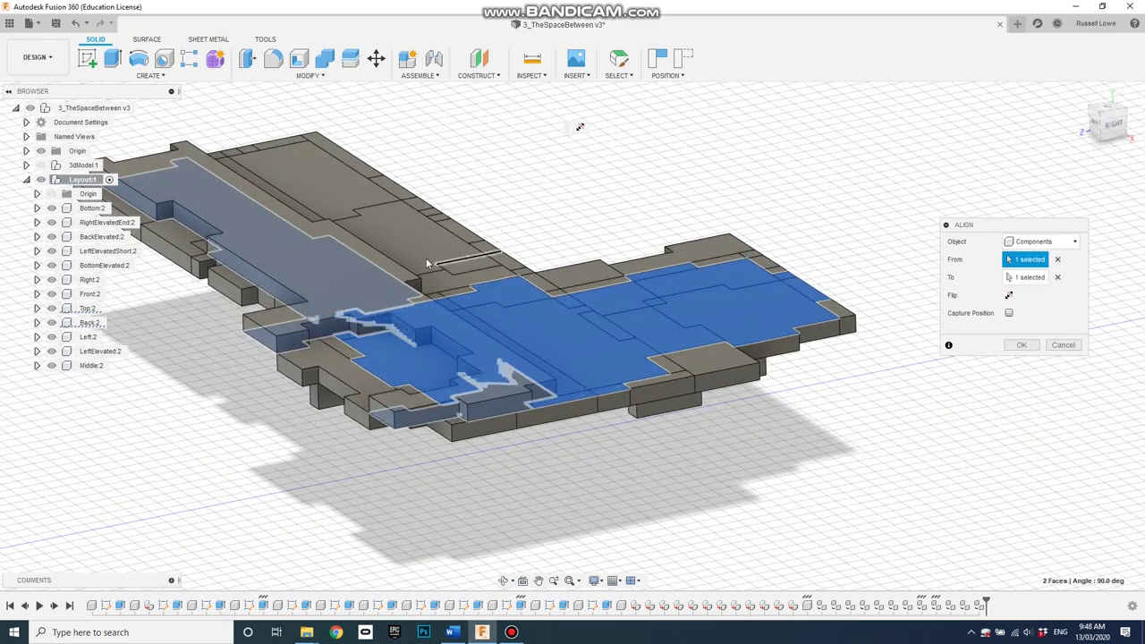
click(388, 233)
click(402, 231)
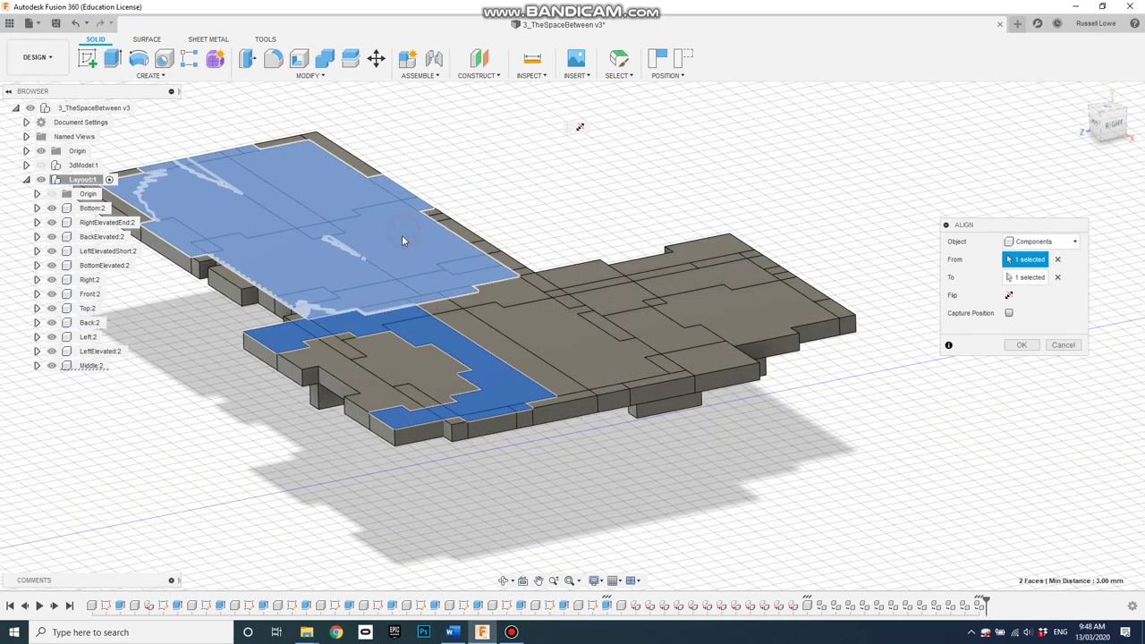
- Align the LeftElevatedShort and LeftElevated panels with the flat layout, making LeftElevatedShort flush with the Right panel, and finish aligning
shift+middle_drag(677, 455, 618, 433)
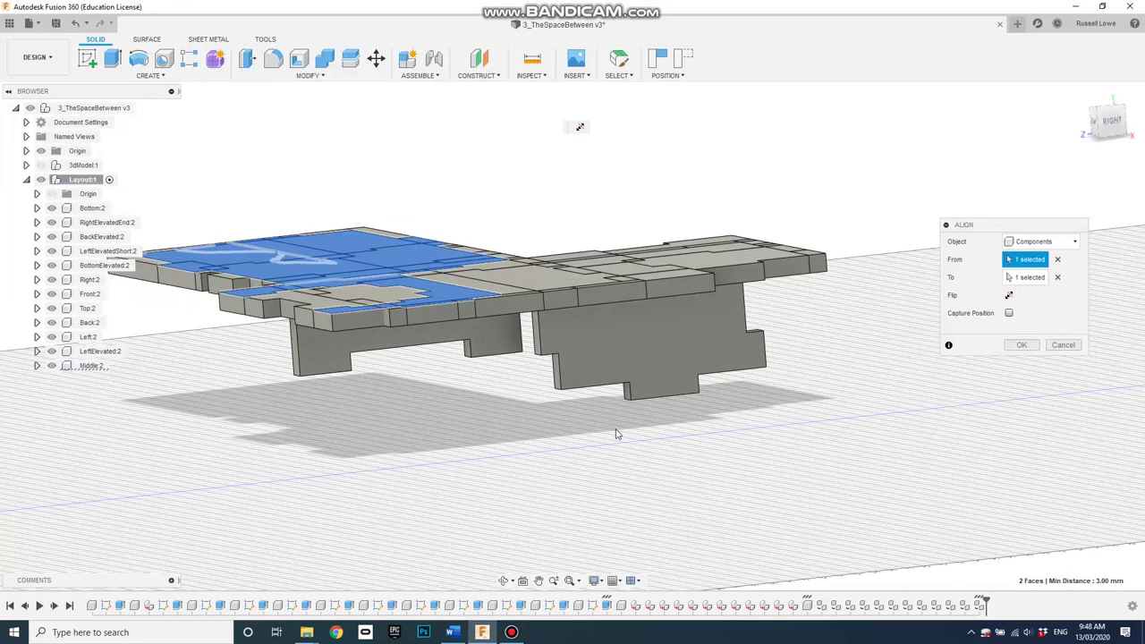
click(500, 334)
click(542, 286)
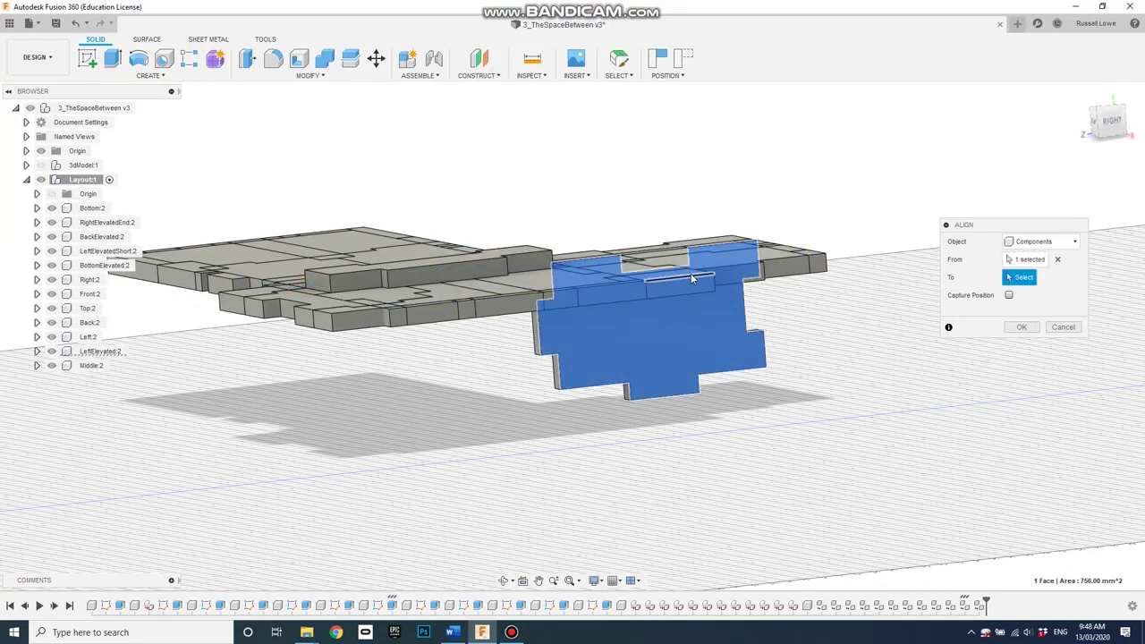
key(F6)
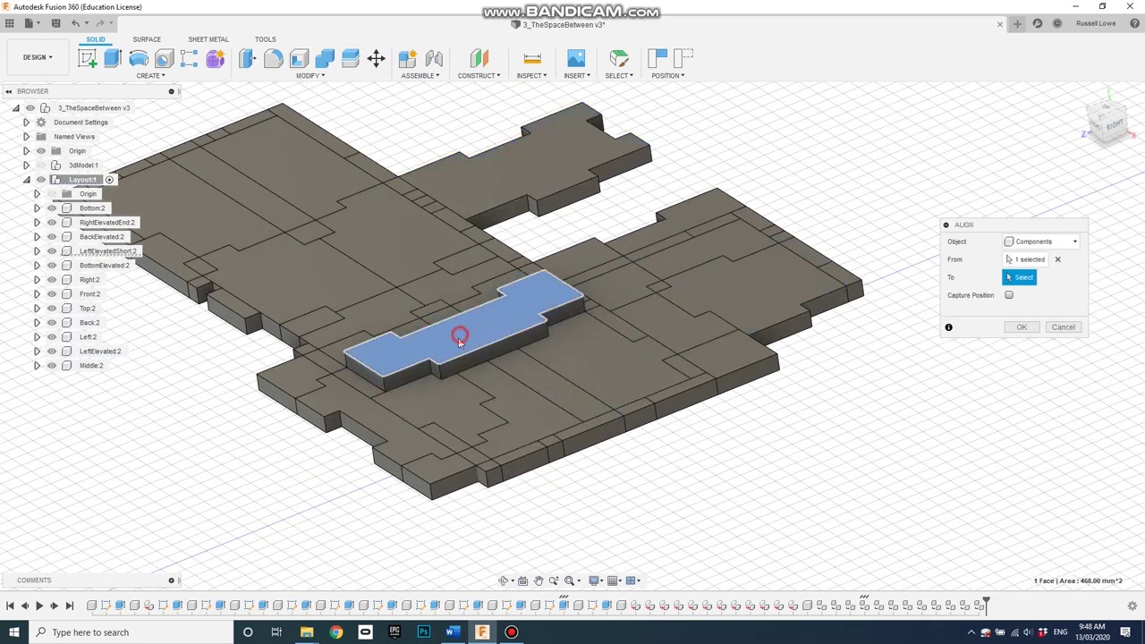
click(458, 340)
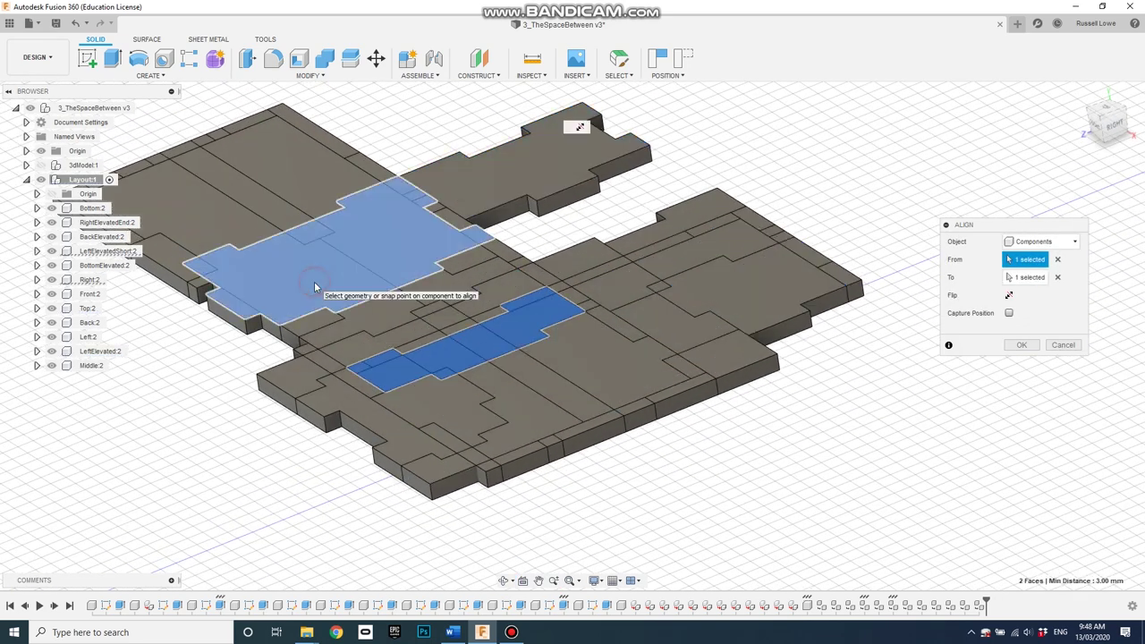
shift+middle_drag(673, 469, 695, 498)
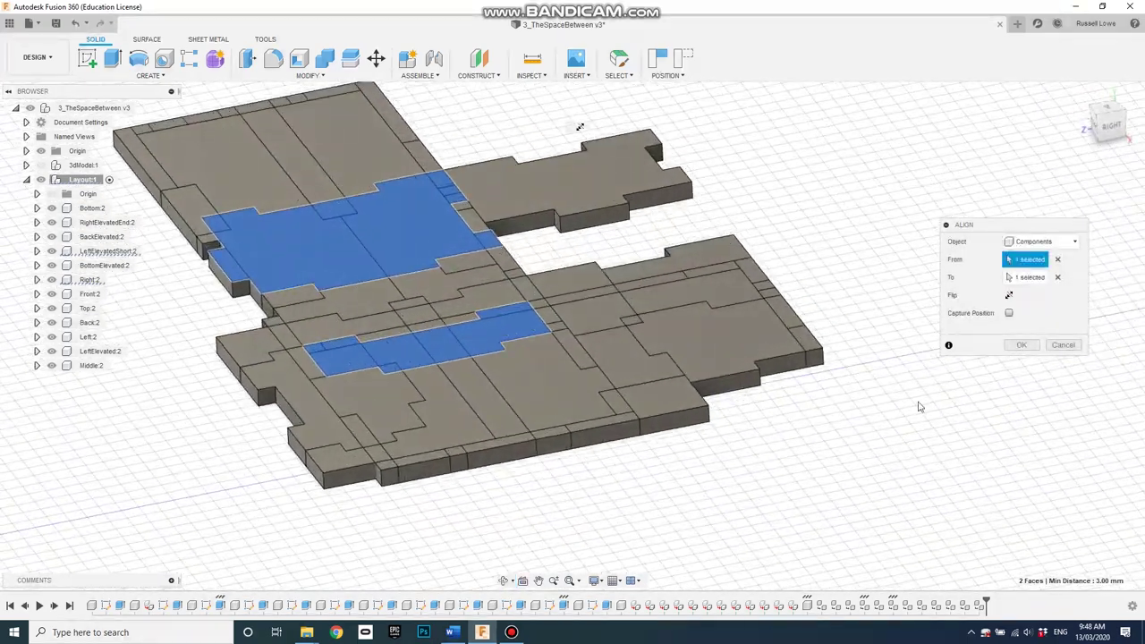
click(1026, 345)
- View the flattened layout from directly above with all panels in sight
scroll(707, 483, down, 3)
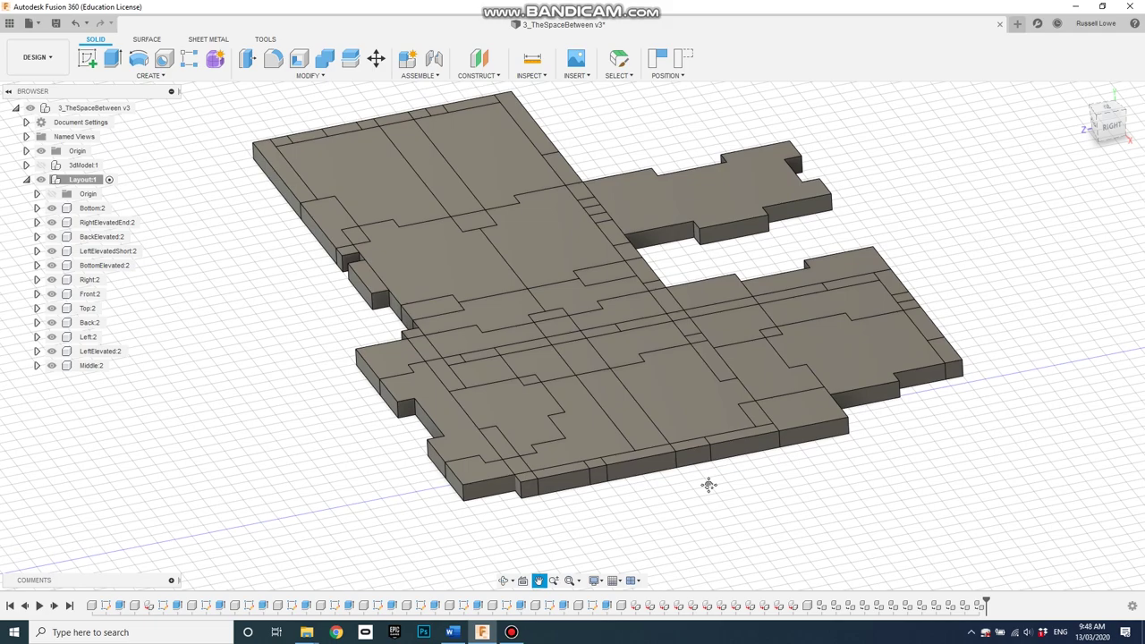
click(1106, 108)
click(1107, 112)
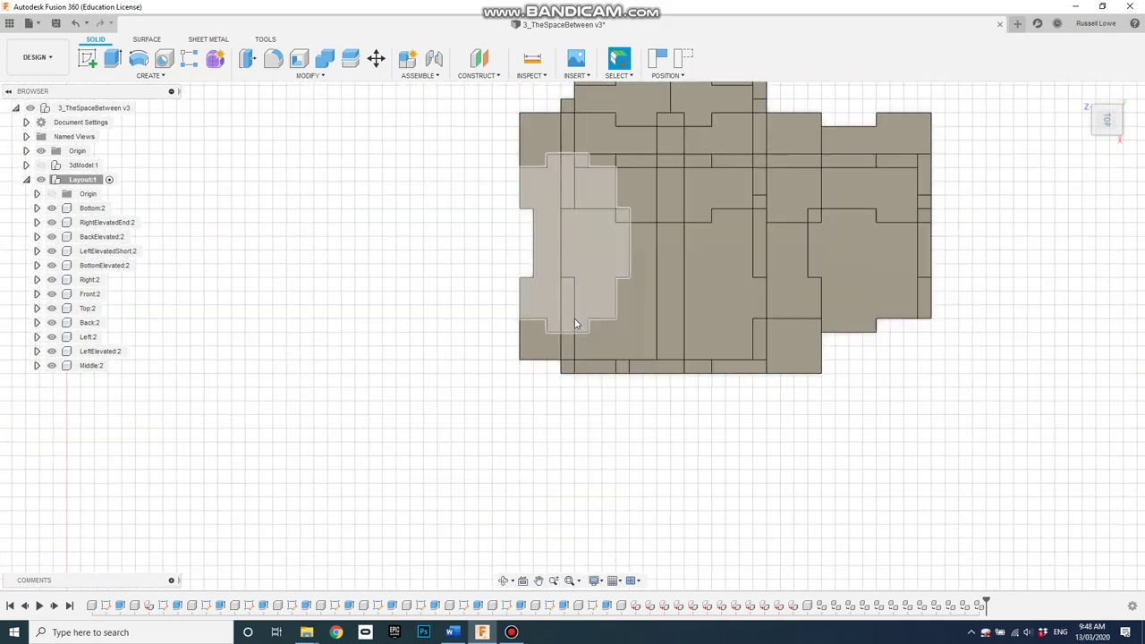
scroll(659, 175, up, 2)
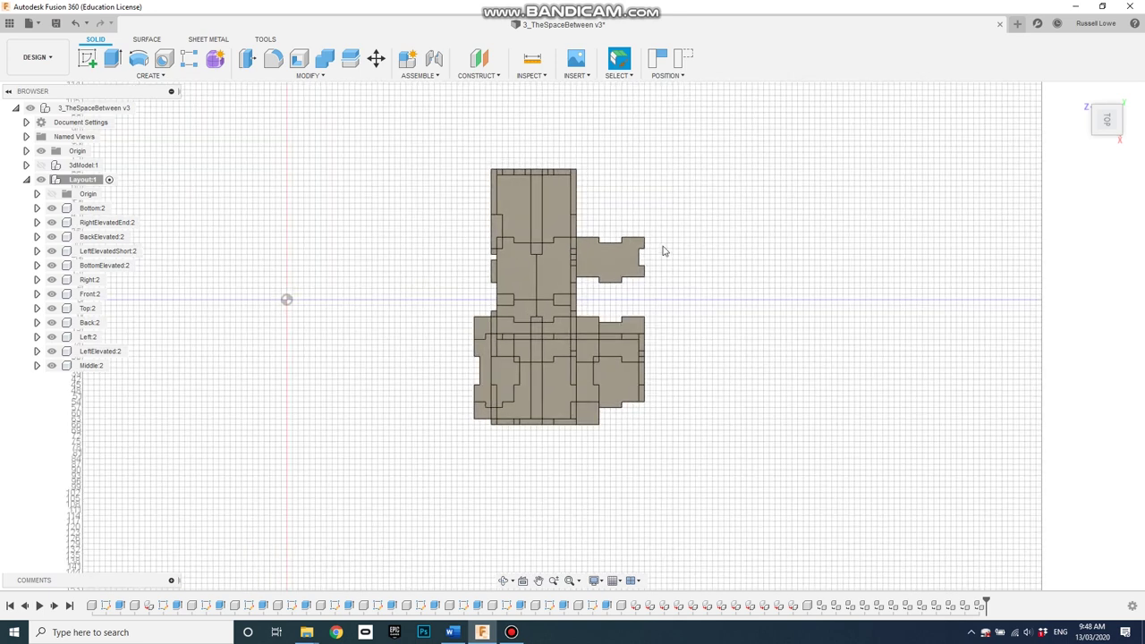
scroll(669, 304, up, 1)
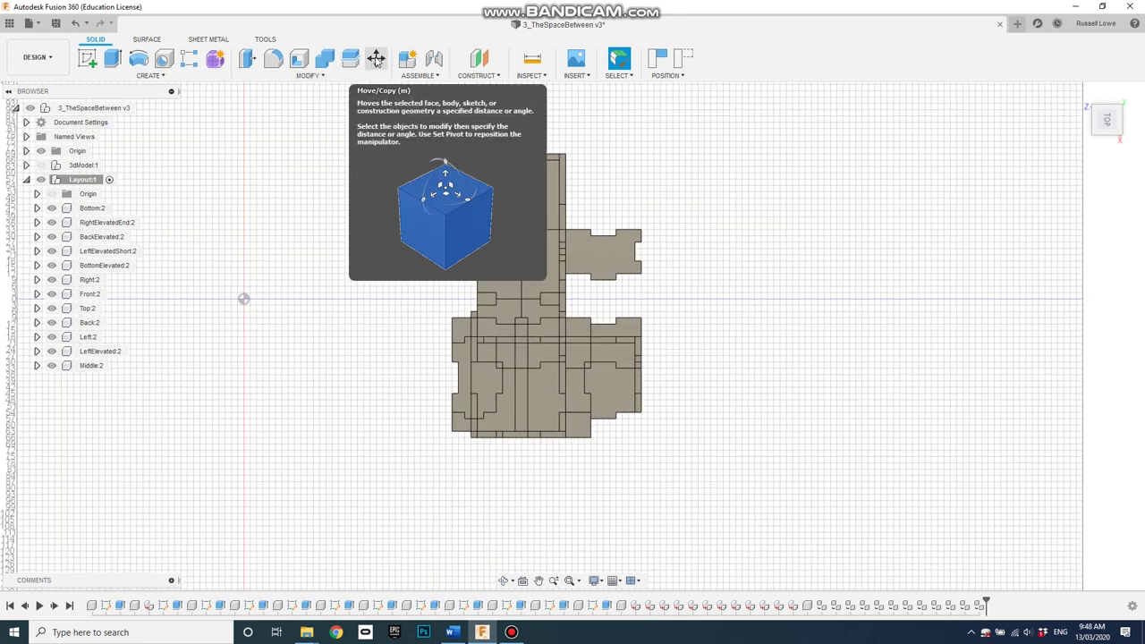
click(376, 59)
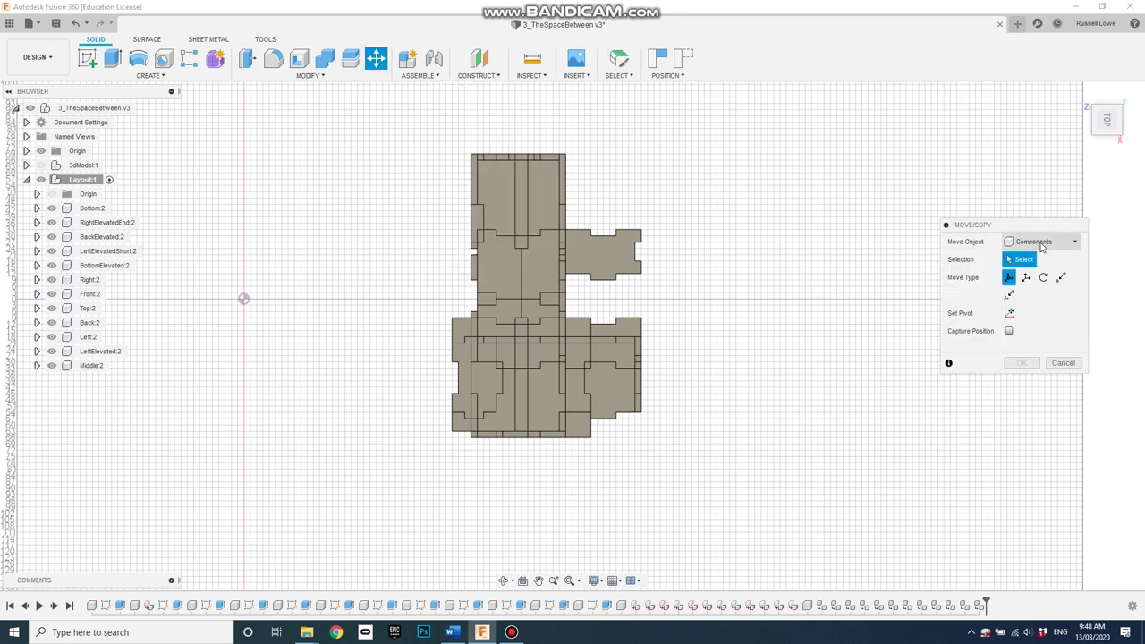
click(639, 268)
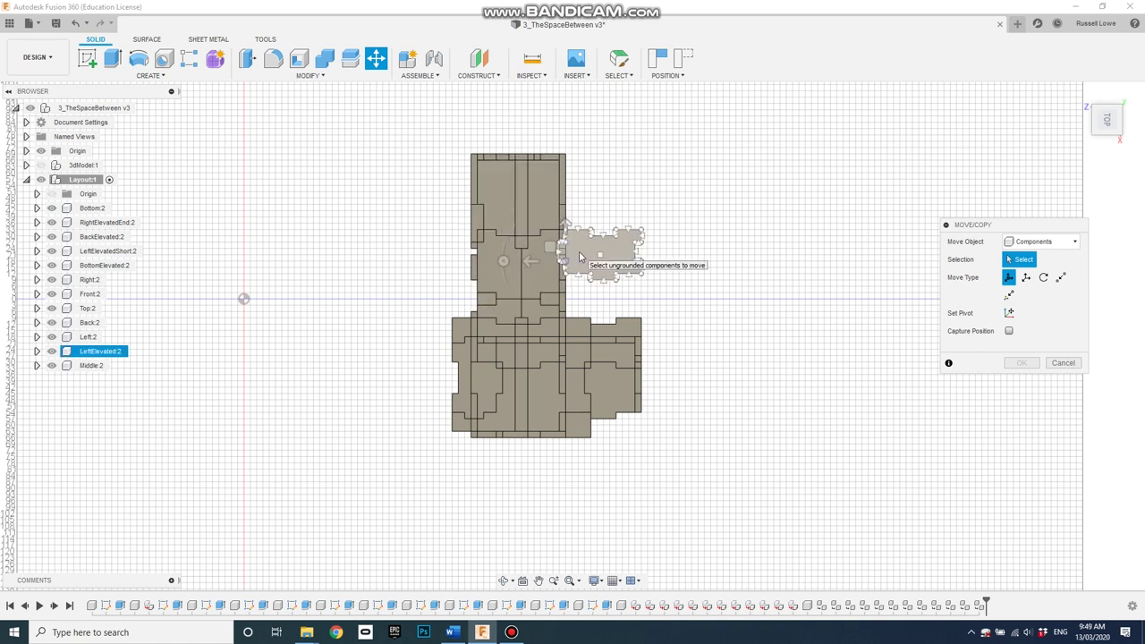
click(1062, 362)
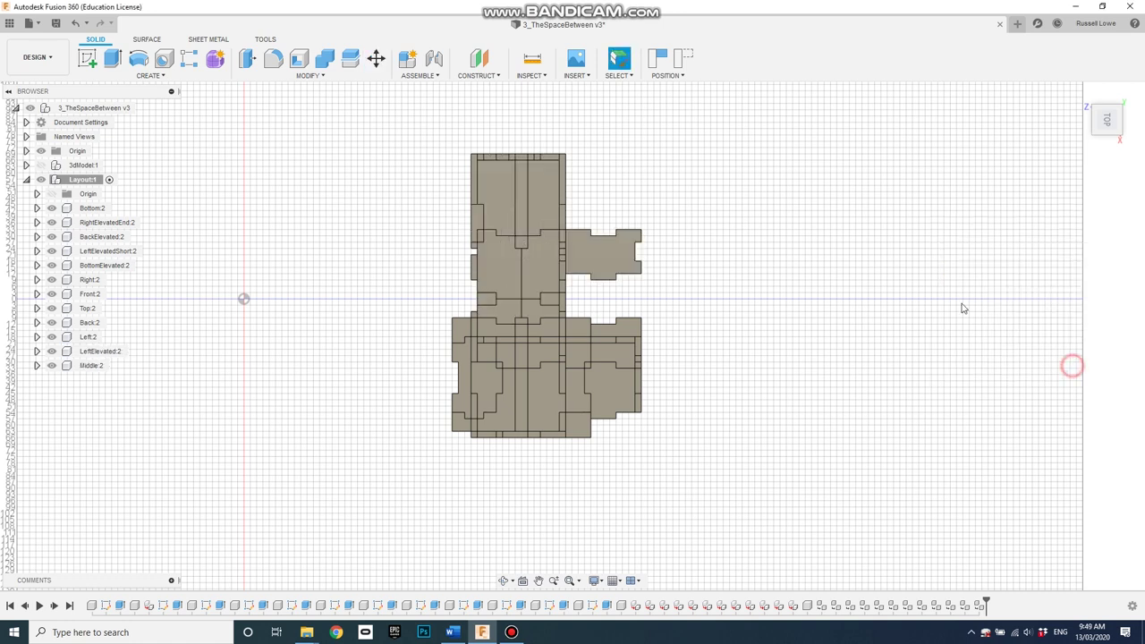
- Move the LeftElevated panel as a component sideways, clear of the overlapping panels
click(600, 249)
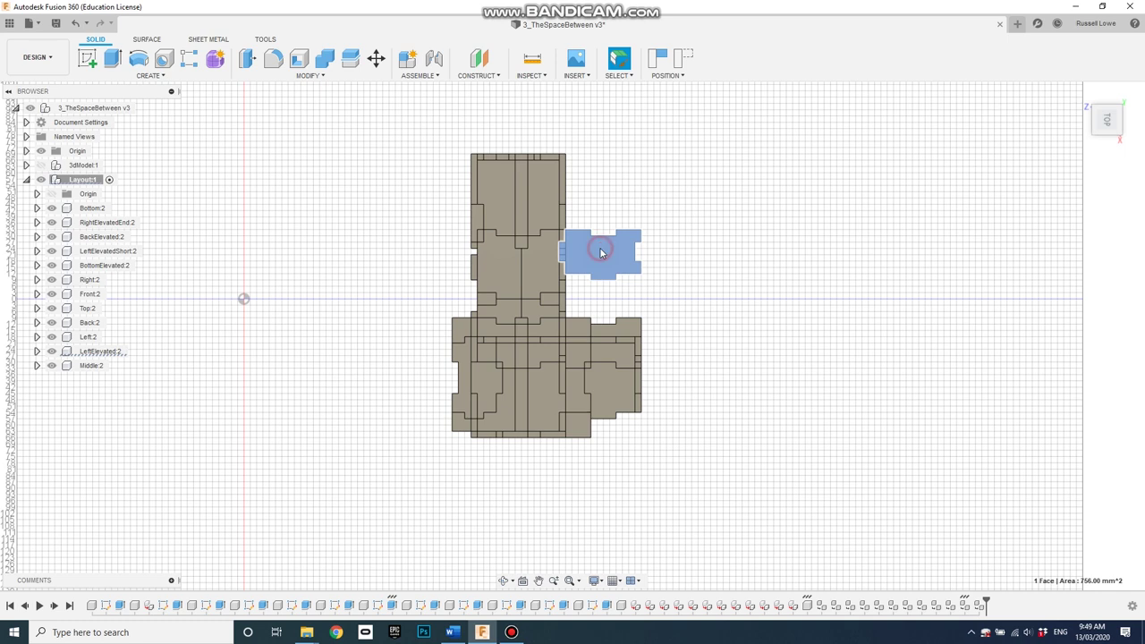
click(376, 57)
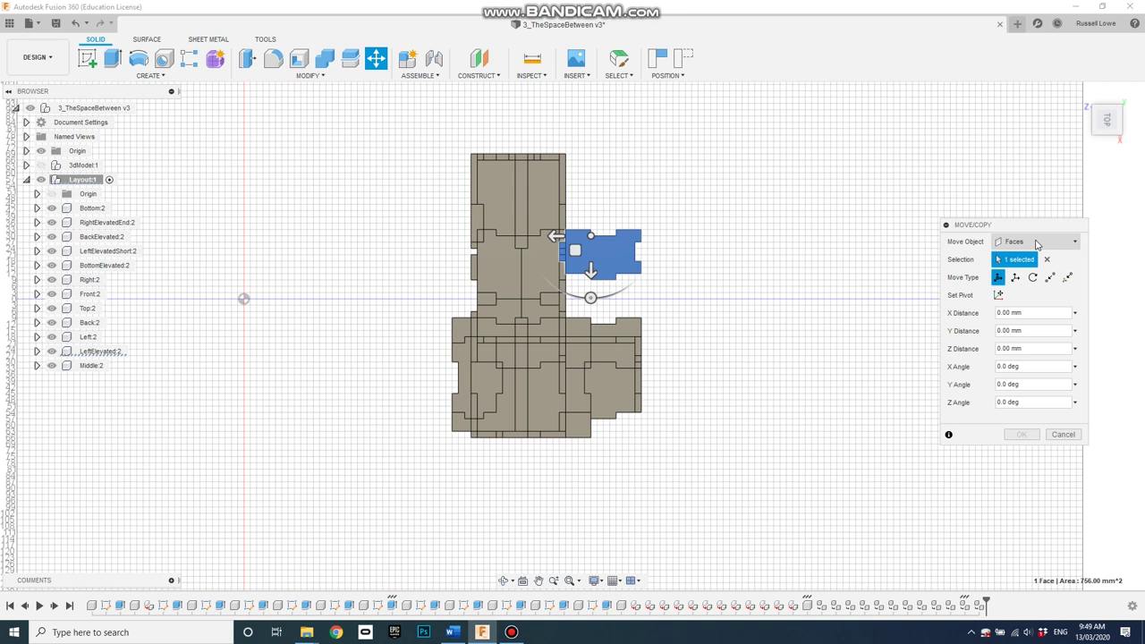
click(1038, 247)
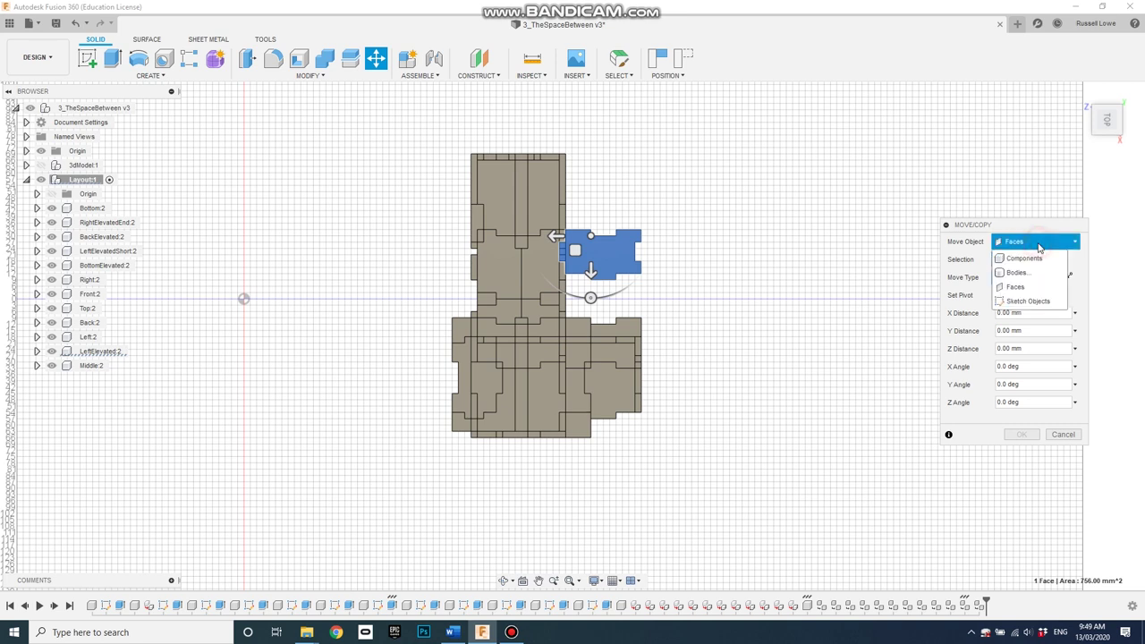
click(1020, 258)
click(583, 250)
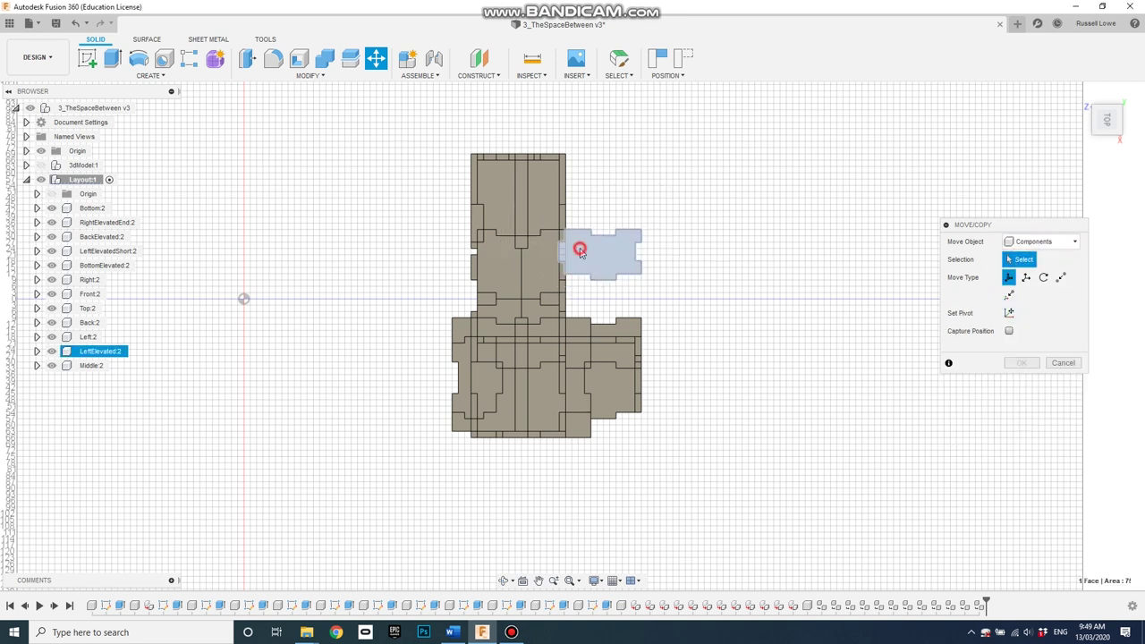
drag(550, 226, 605, 223)
click(1021, 488)
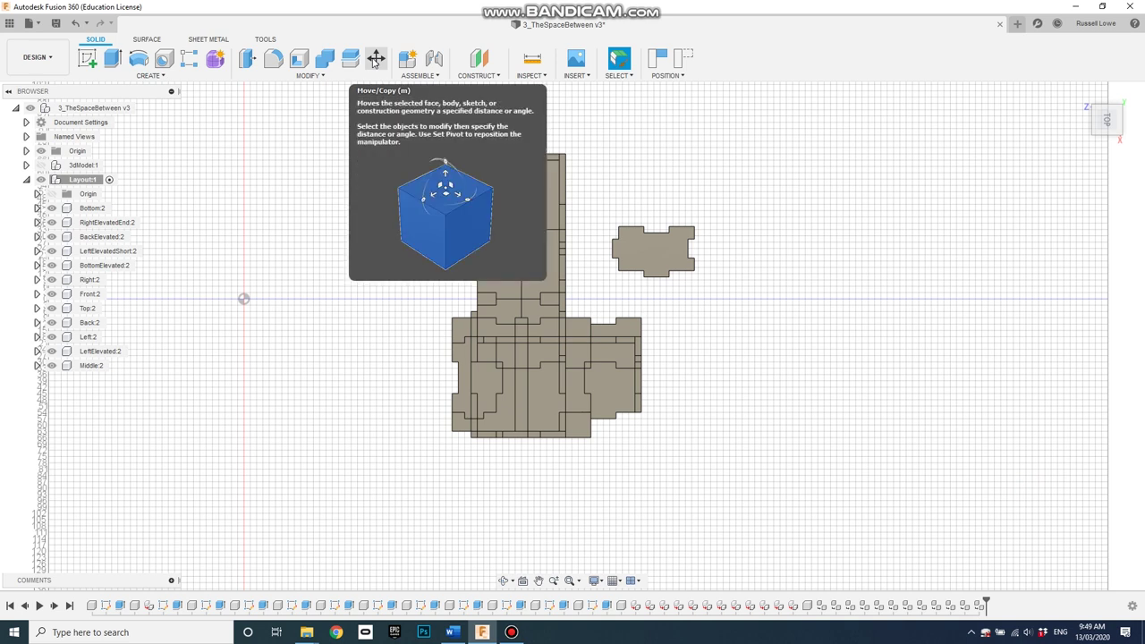
- Move the Middle panel component about 120 mm sideways in the layout plane, beyond the separated LeftElevated panel
click(548, 198)
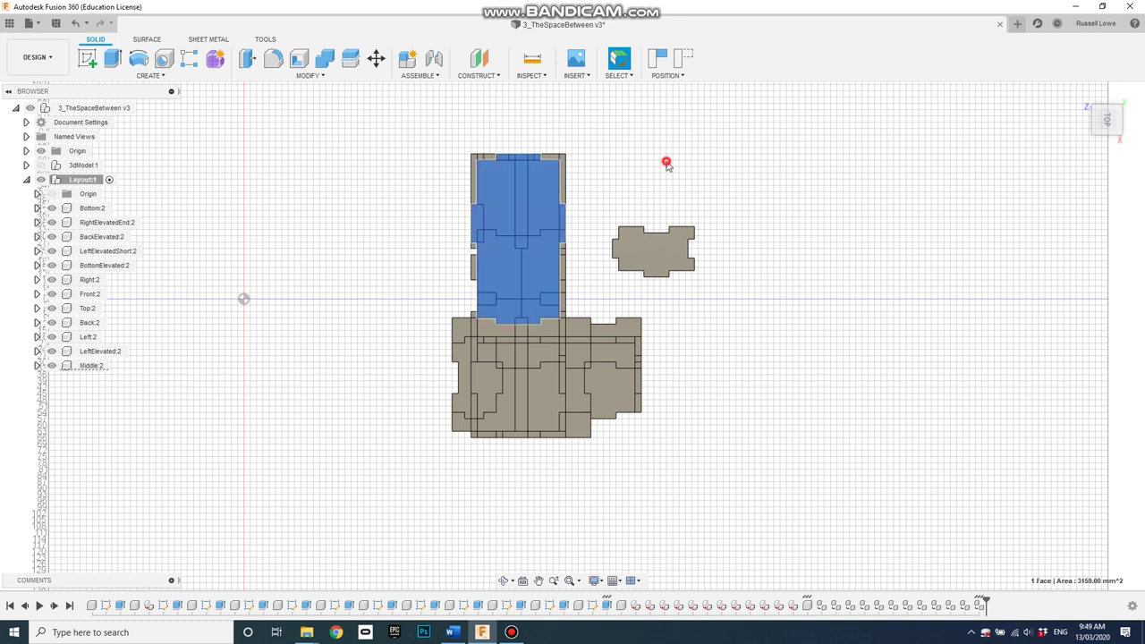
click(666, 164)
key(m)
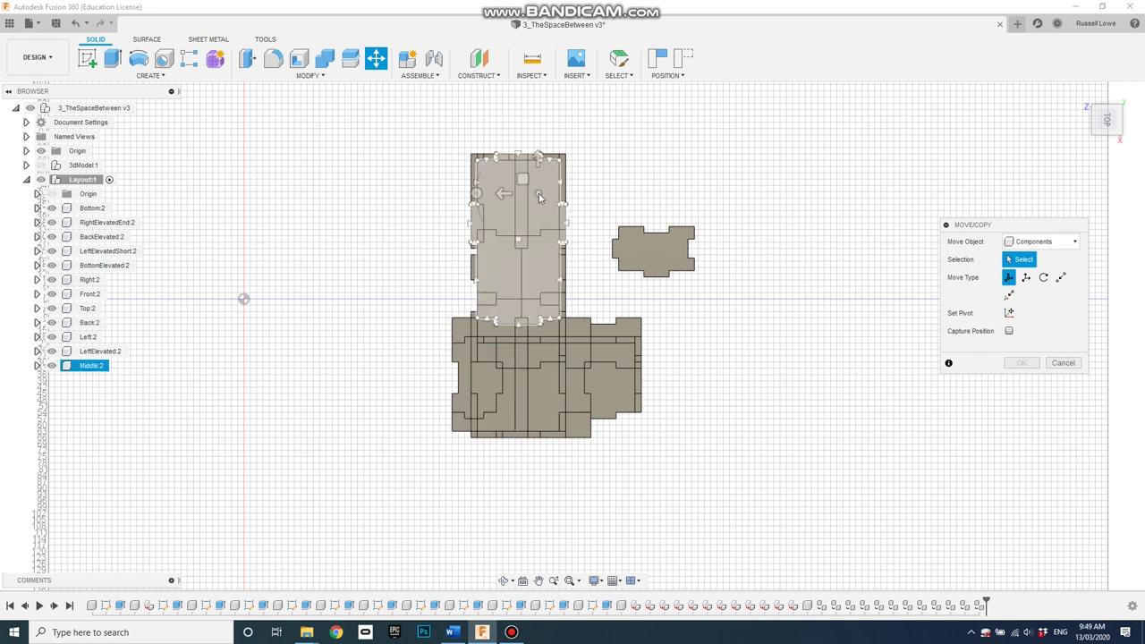
click(523, 177)
drag(523, 177, 776, 184)
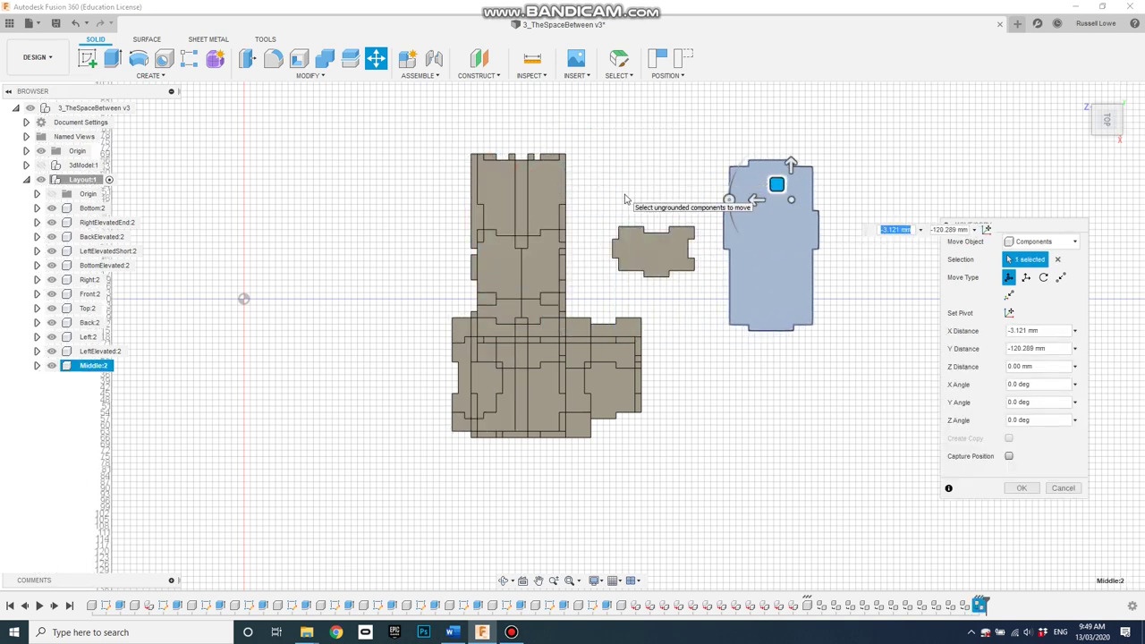
key(Return)
- Move the Front panel component about 151 mm sideways in the layout plane, beyond the Middle panel
key(m)
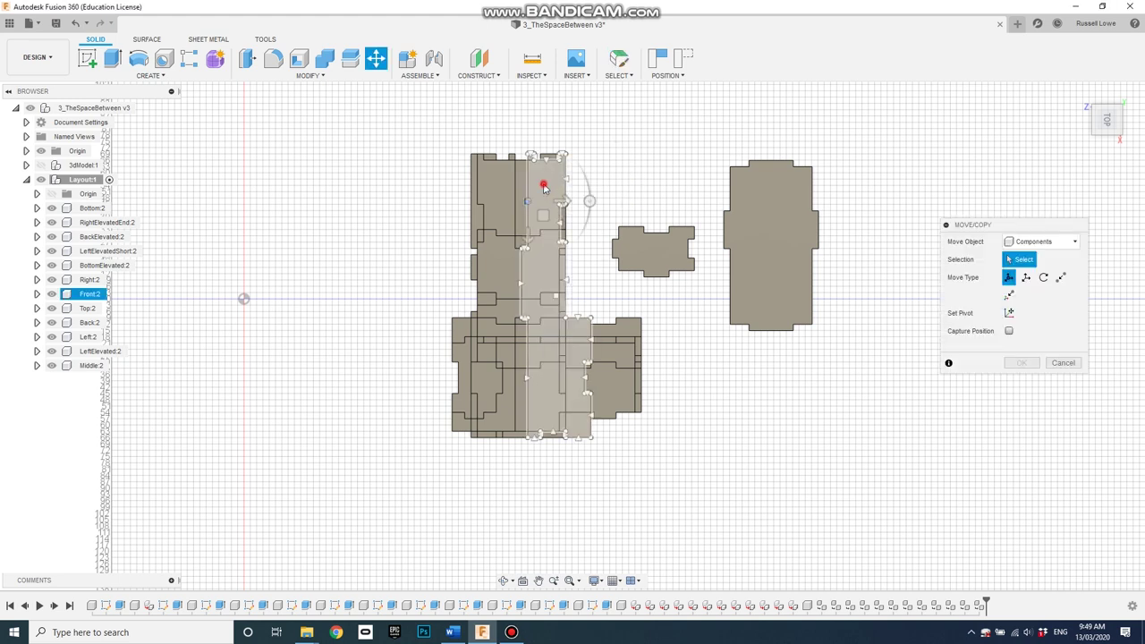
click(542, 186)
drag(544, 223, 858, 223)
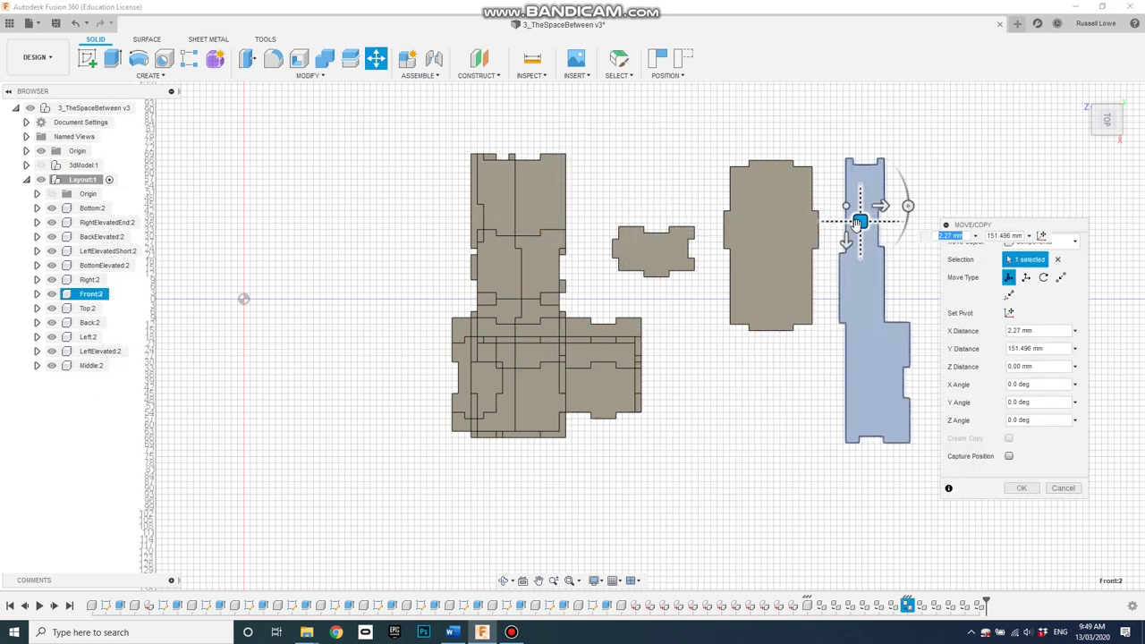
scroll(686, 374, up, 1)
key(Return)
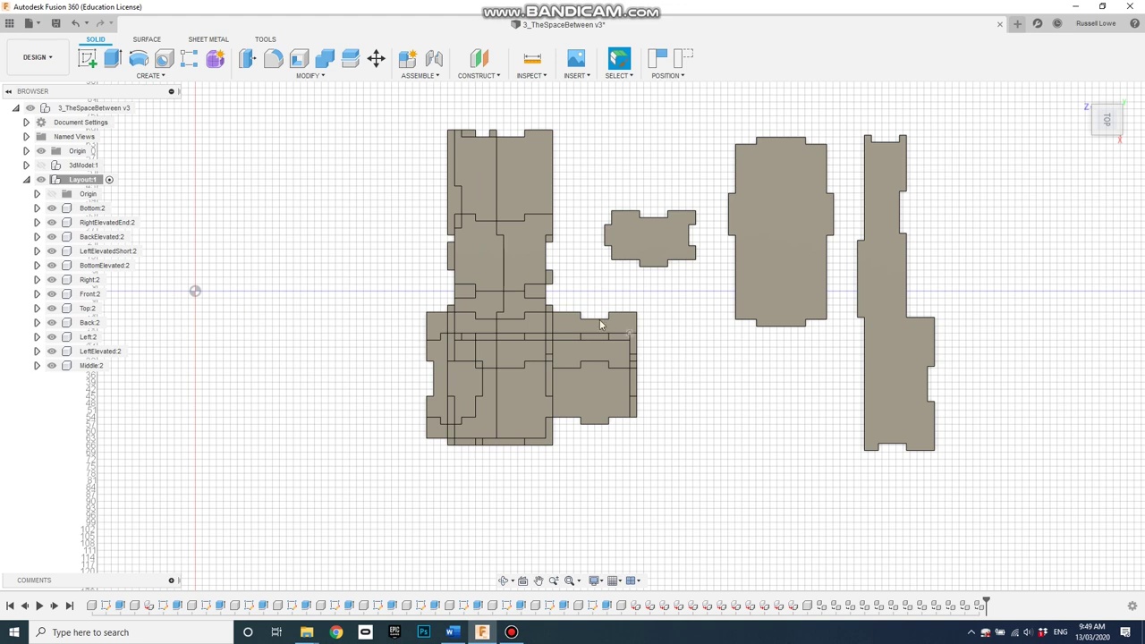
click(518, 183)
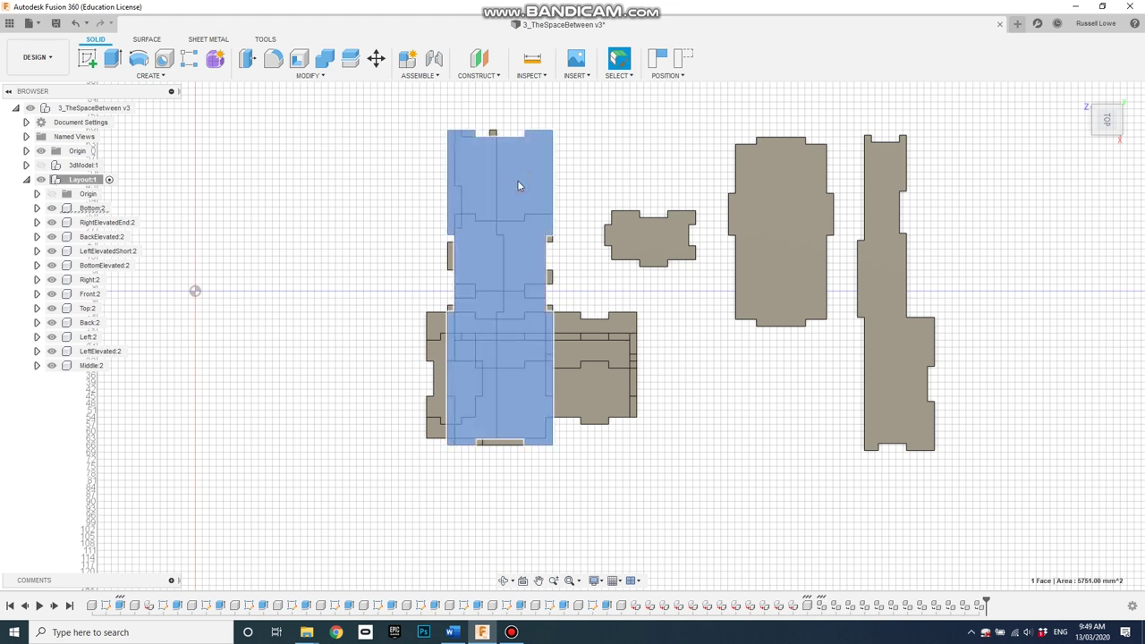
key(m)
drag(516, 180, 368, 181)
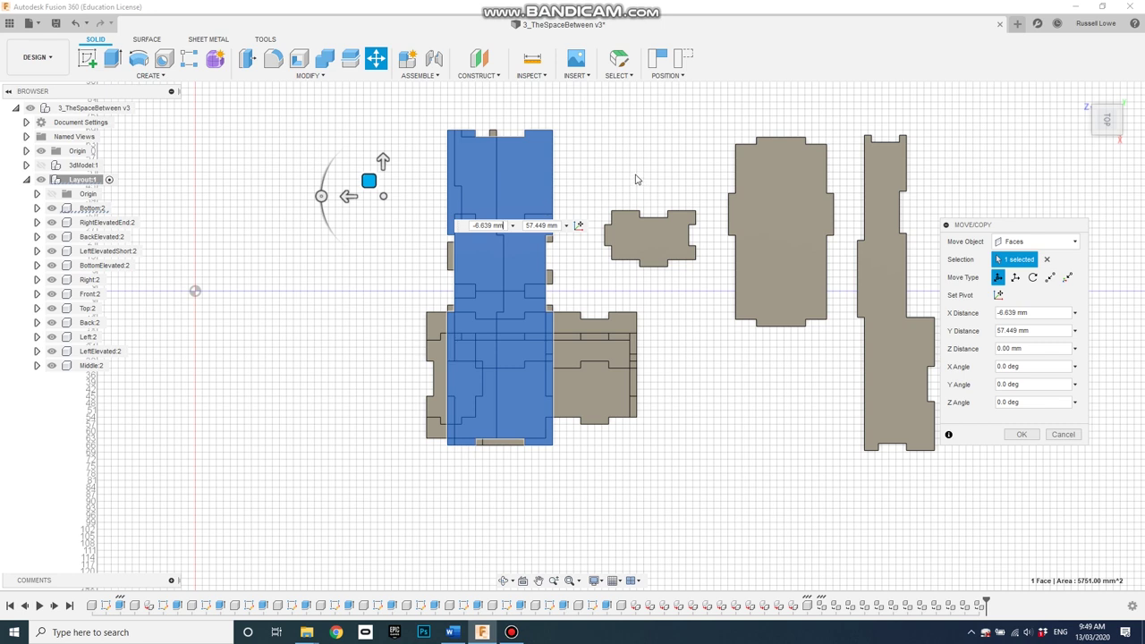
key(Return)
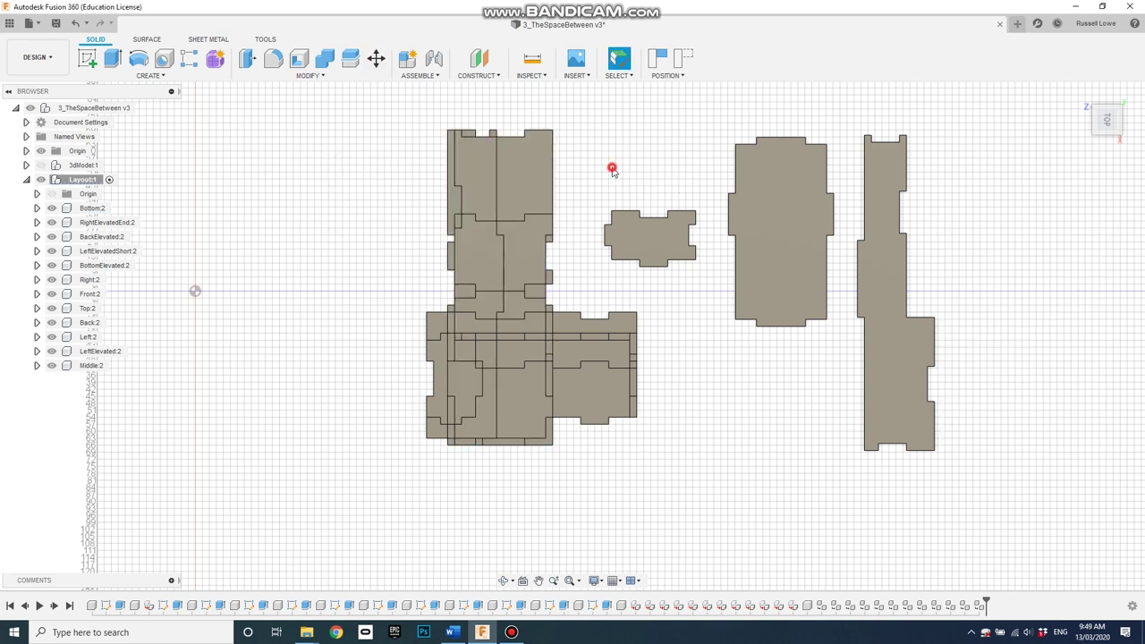
- Move the Bottom panel as a component sideways out of the overlapping stack, to the side opposite the already separated panels
key(m)
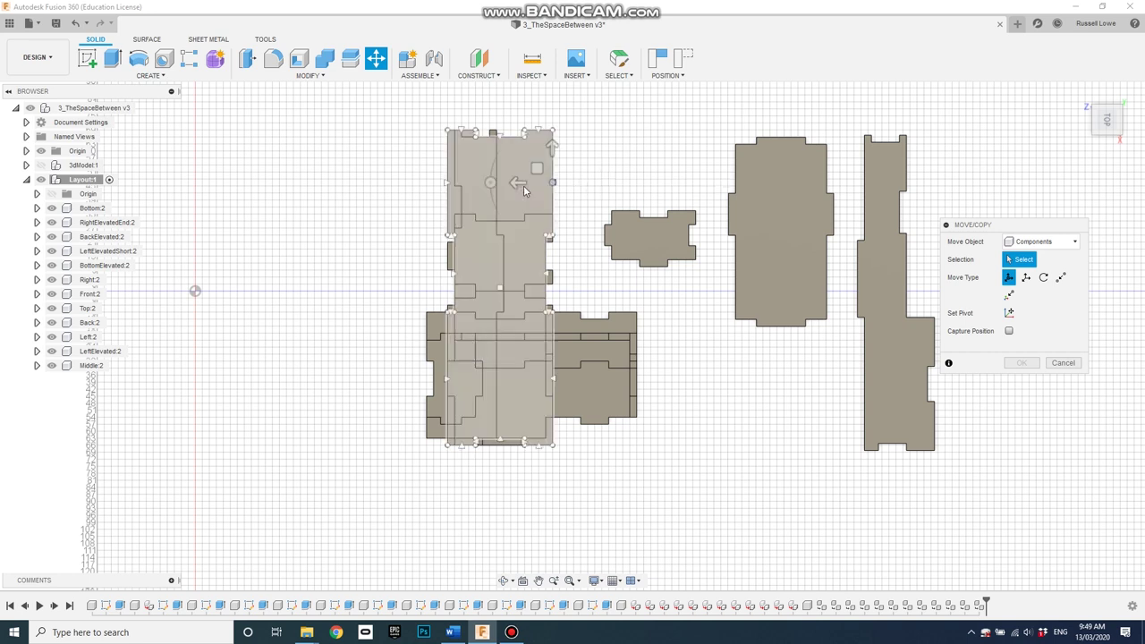
click(524, 184)
drag(507, 172, 337, 181)
key(Return)
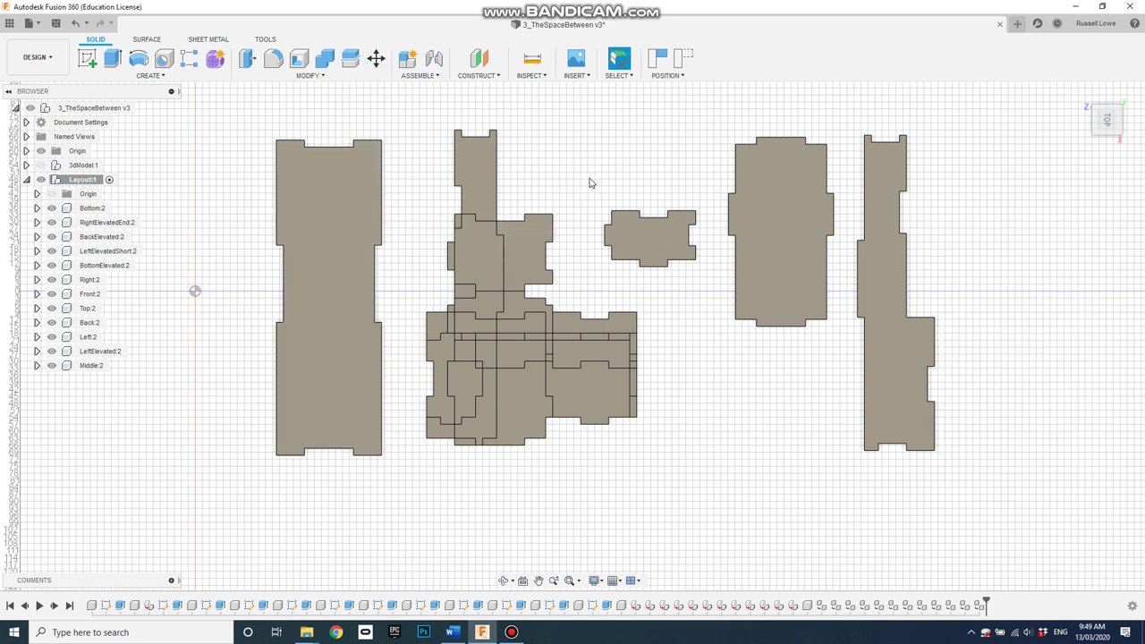
- Move the Back panel component about 223 mm sideways in the layout plane, beyond the separated Front panel
click(486, 170)
click(554, 166)
key(m)
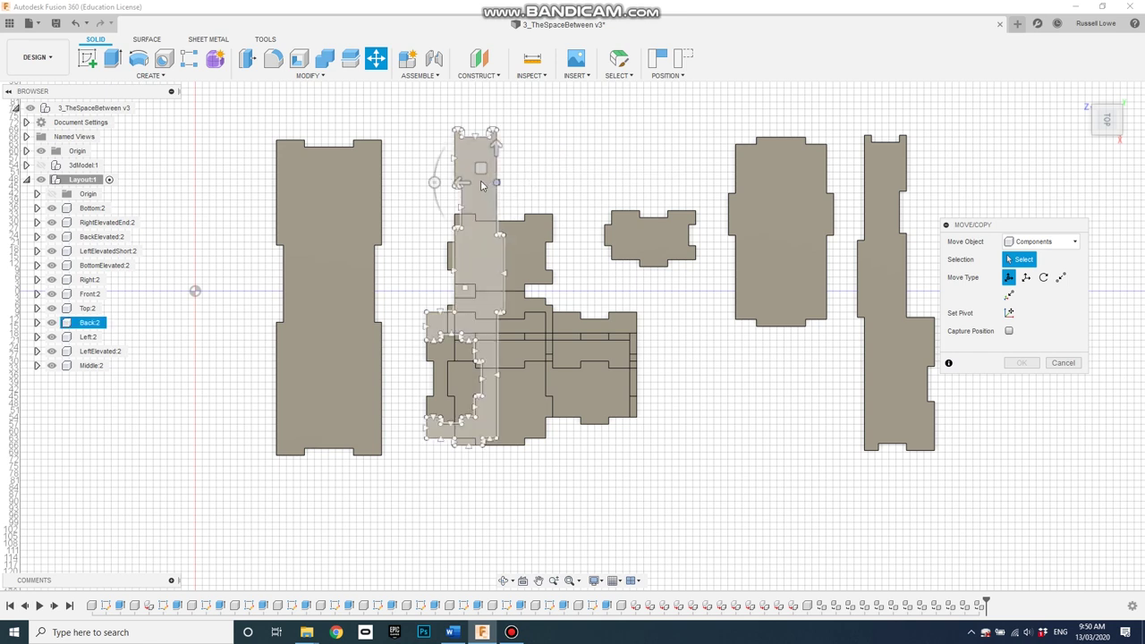
click(480, 169)
drag(481, 166, 1002, 170)
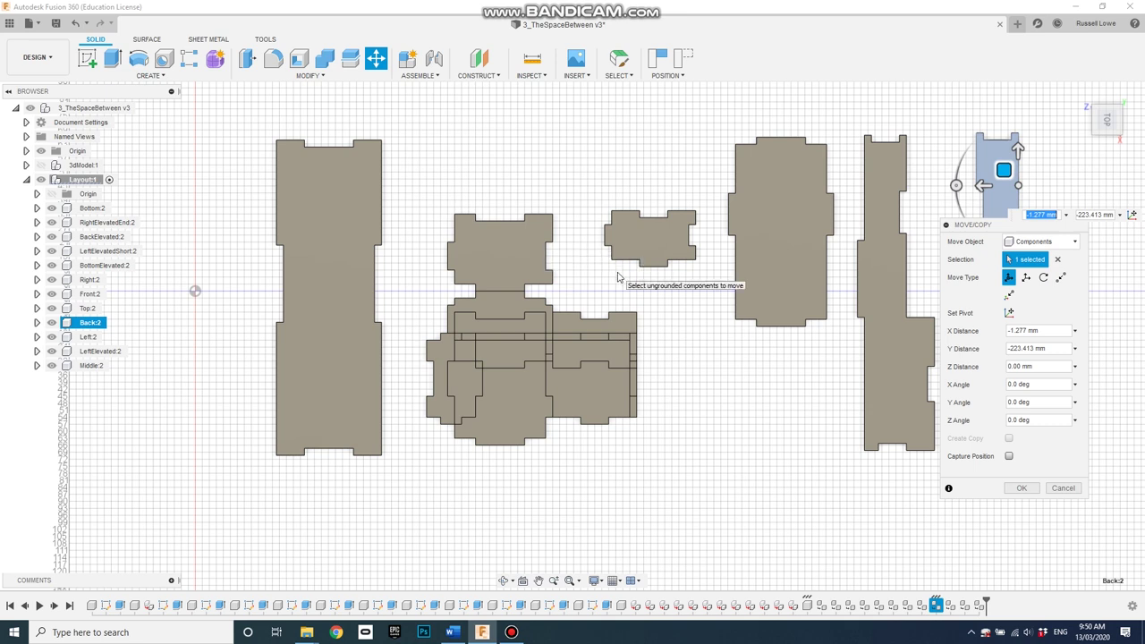
key(Return)
click(504, 251)
key(m)
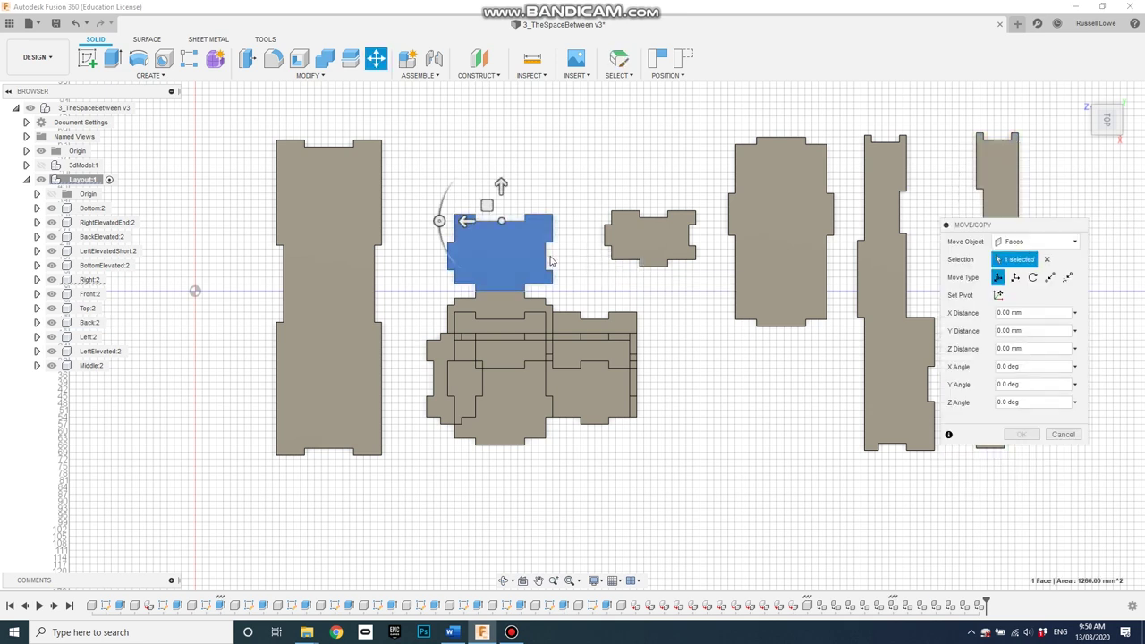
click(587, 268)
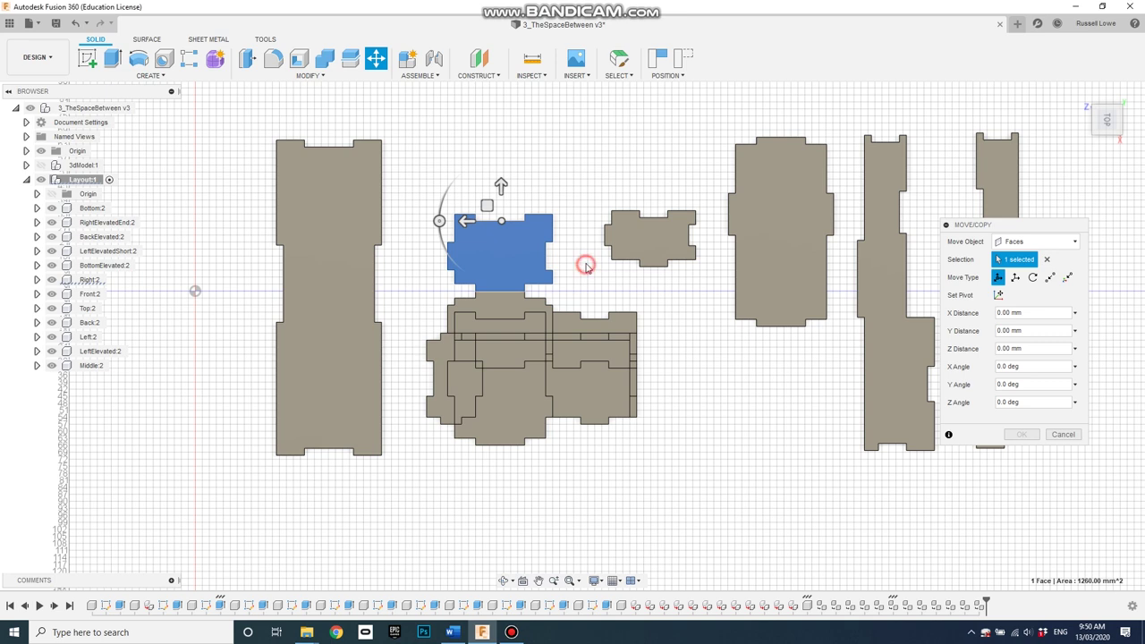
click(1062, 434)
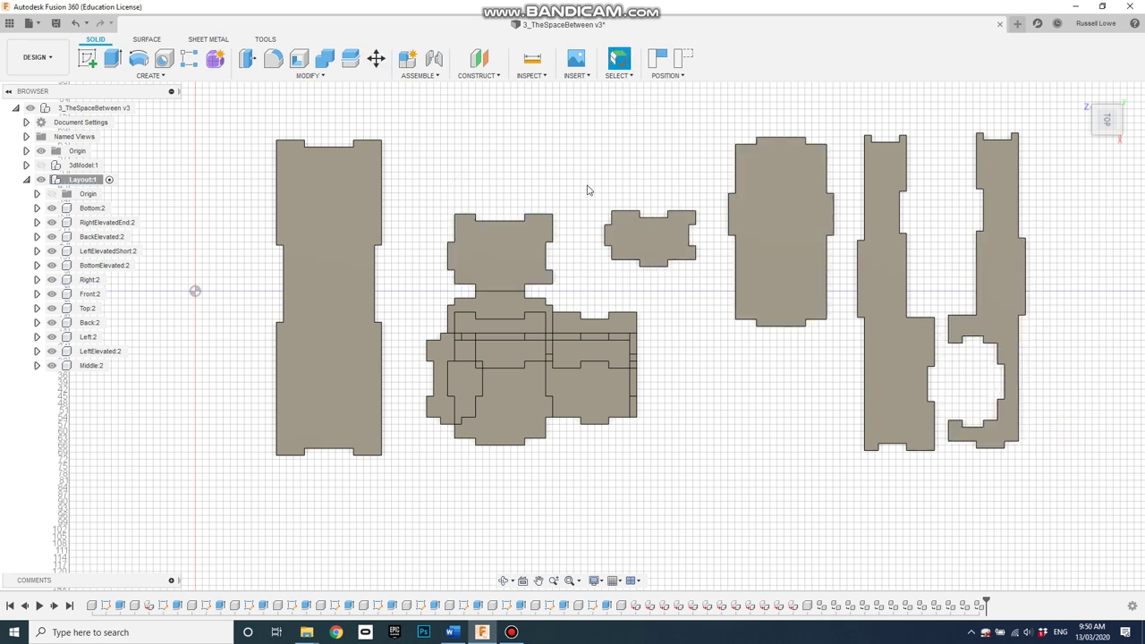
- Move the Right panel component about 29 mm in X and 18 mm in Y, into the space beside the Bottom panel
key(m)
click(497, 228)
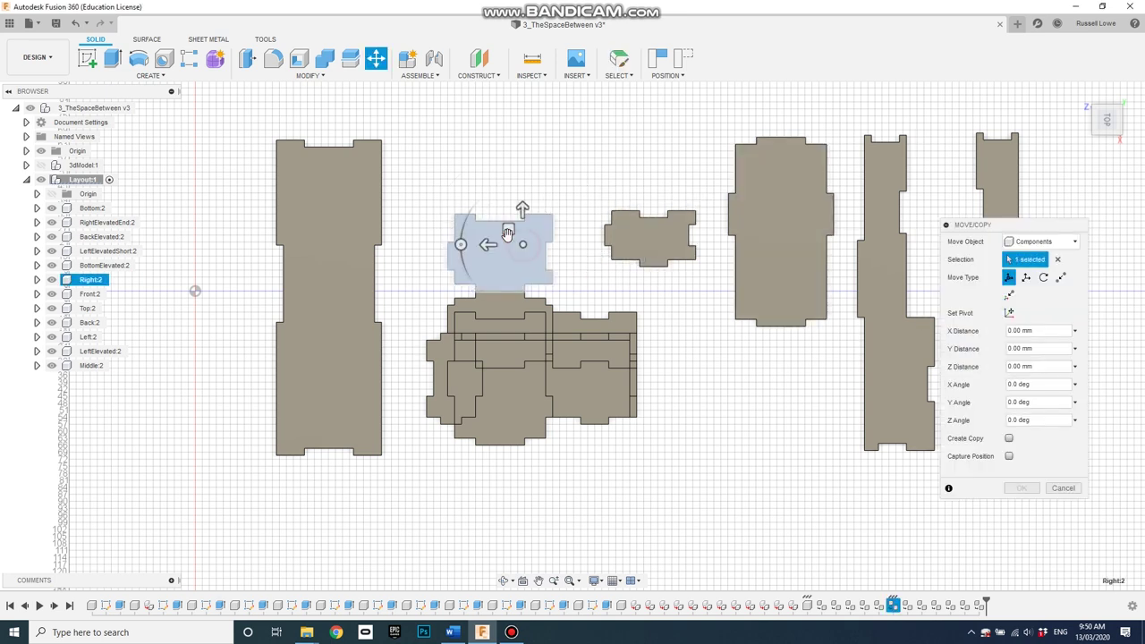
drag(497, 223, 444, 149)
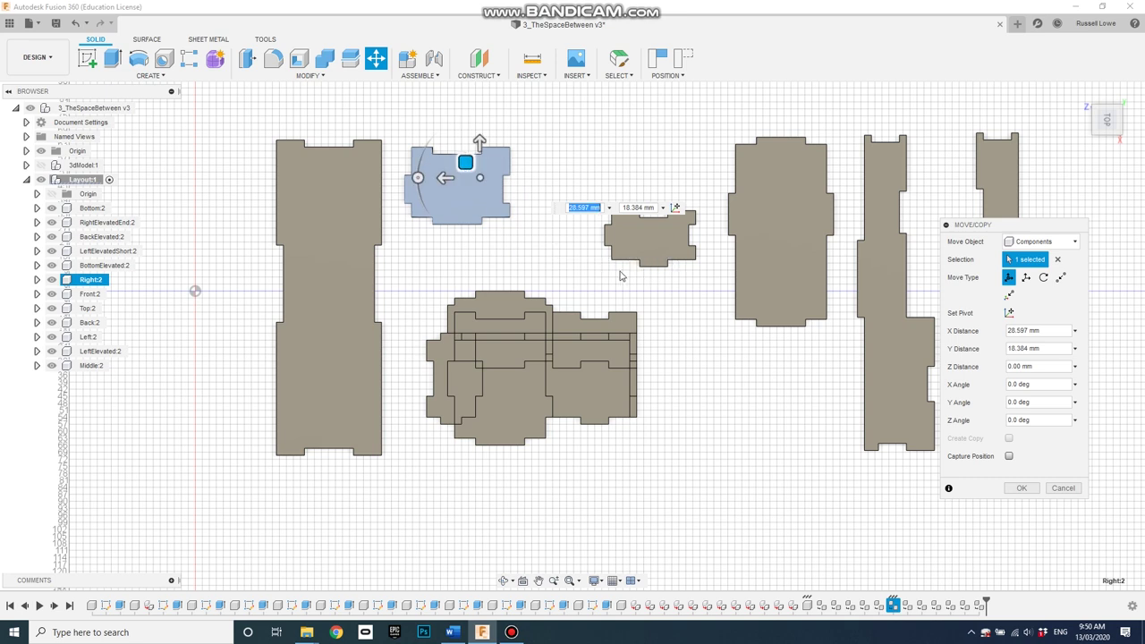
key(Return)
- Move the Left panel component about 62 mm in X and -36 mm in Y, placing it beside the Right panel
click(495, 313)
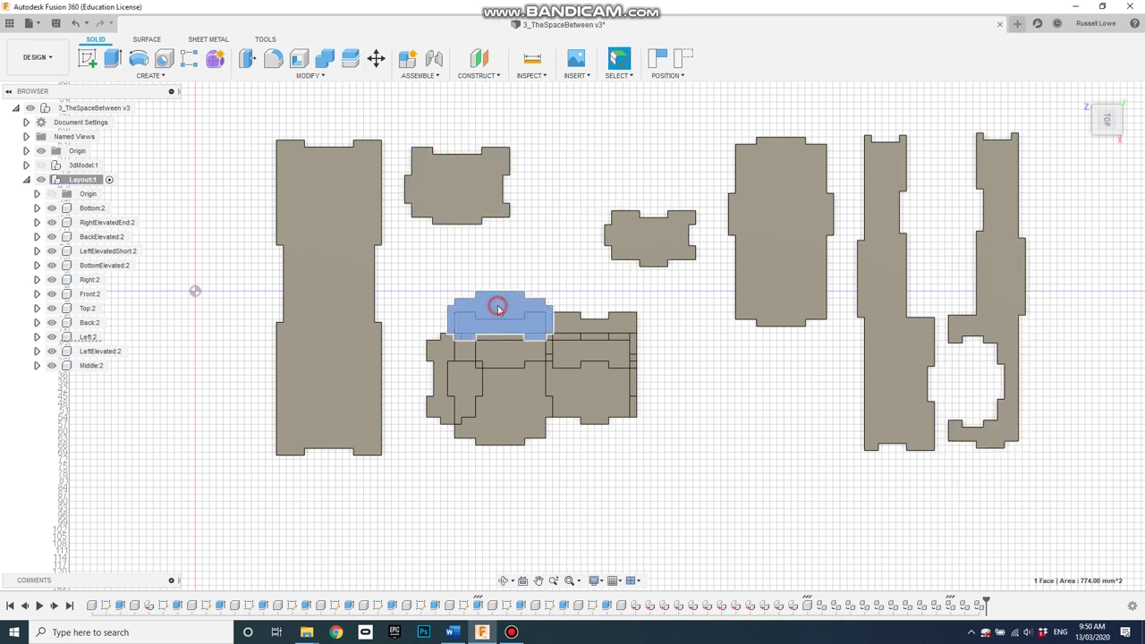
click(513, 263)
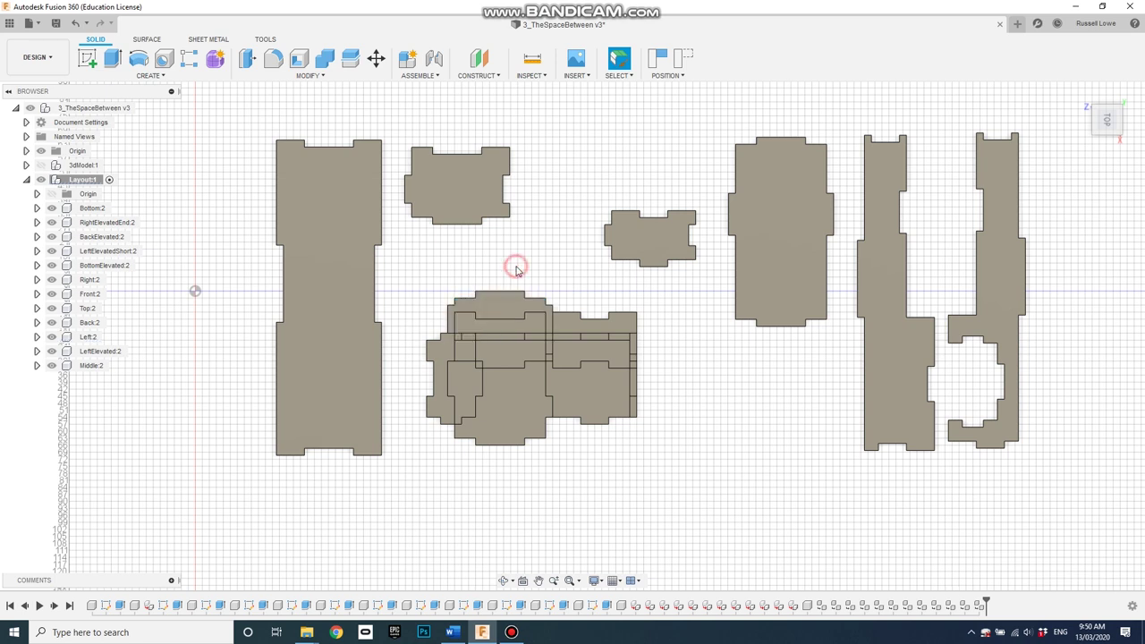
key(m)
click(506, 312)
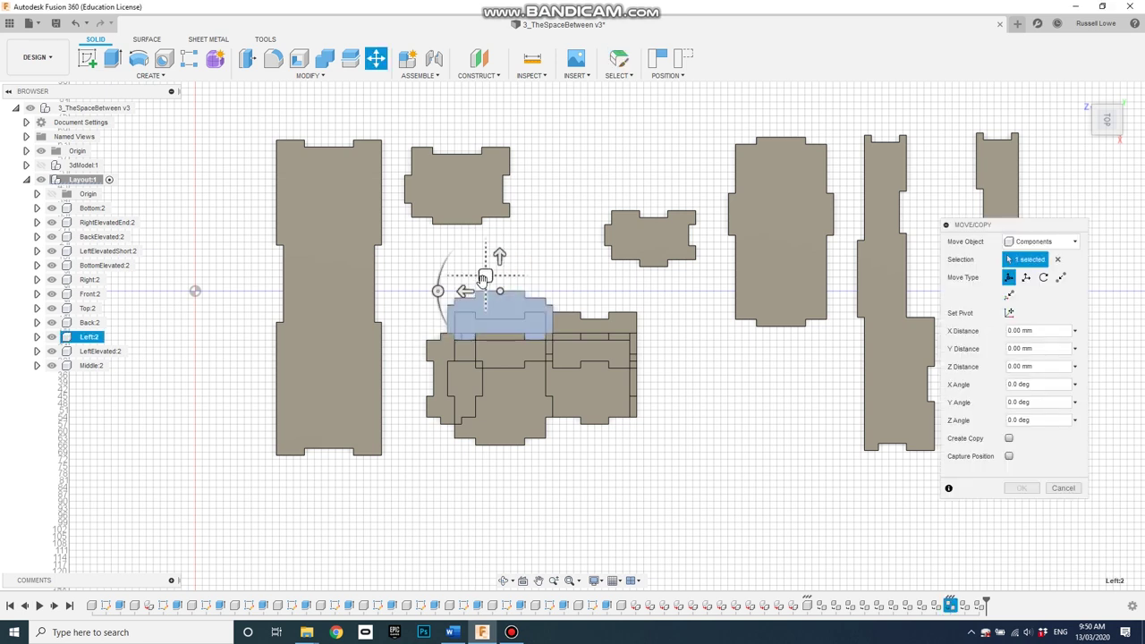
drag(483, 277, 570, 131)
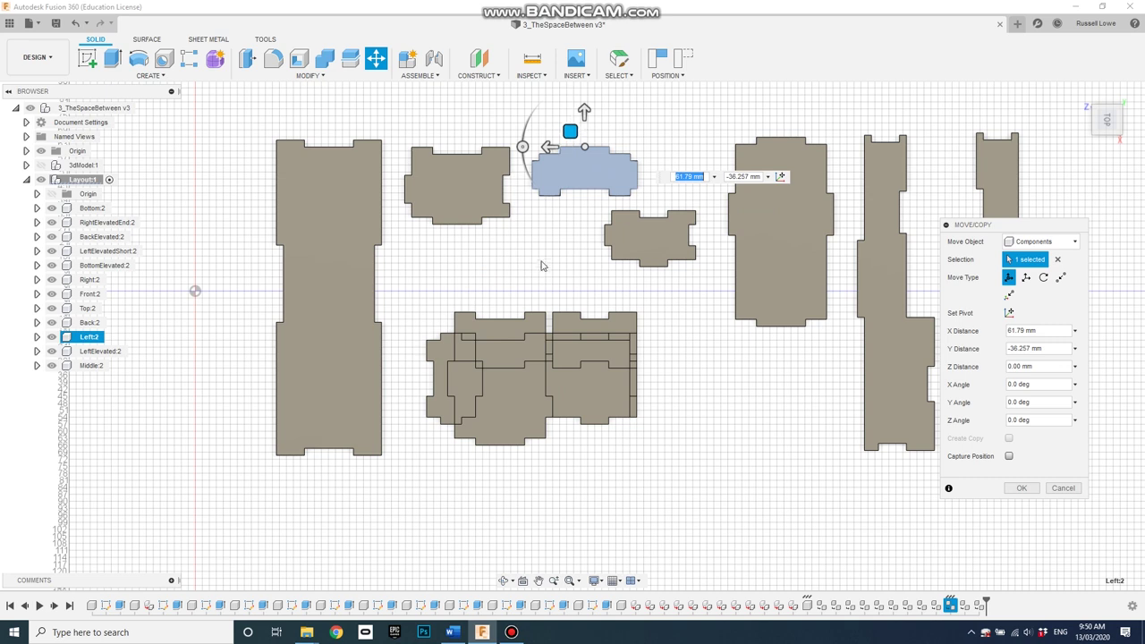
key(Return)
- Move the Top panel component out of the overlapping stack into the free space below the Middle panel
click(506, 400)
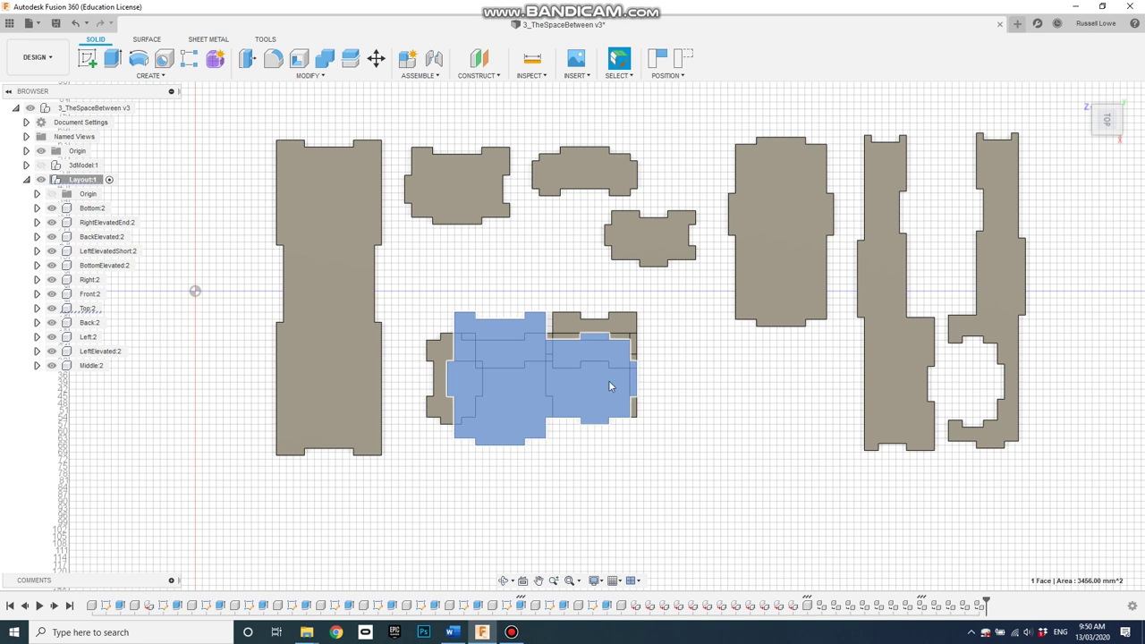
click(718, 386)
key(m)
click(572, 393)
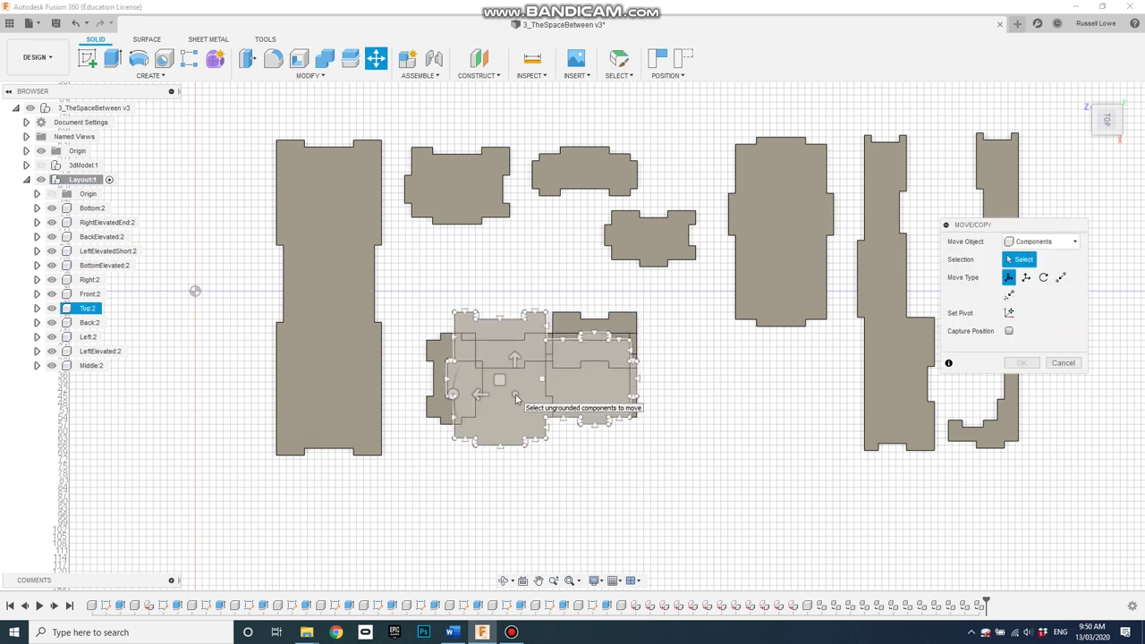
click(524, 396)
drag(501, 382, 711, 403)
key(Return)
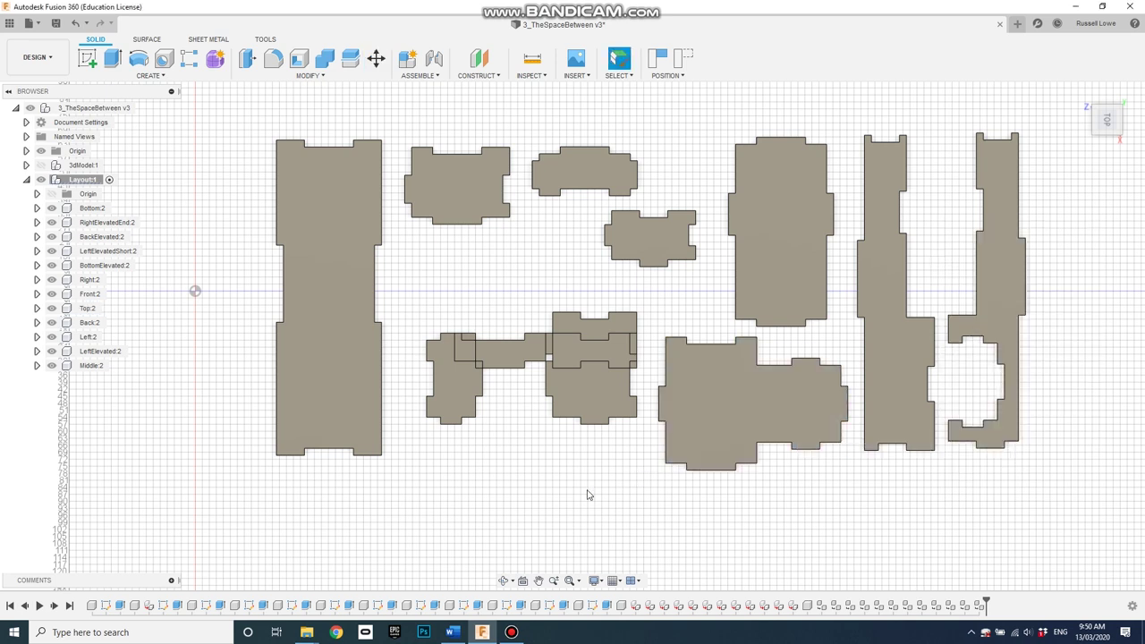
- Move the BottomElevated panel component out of the stack into the space directly below the Right panel
key(m)
click(585, 396)
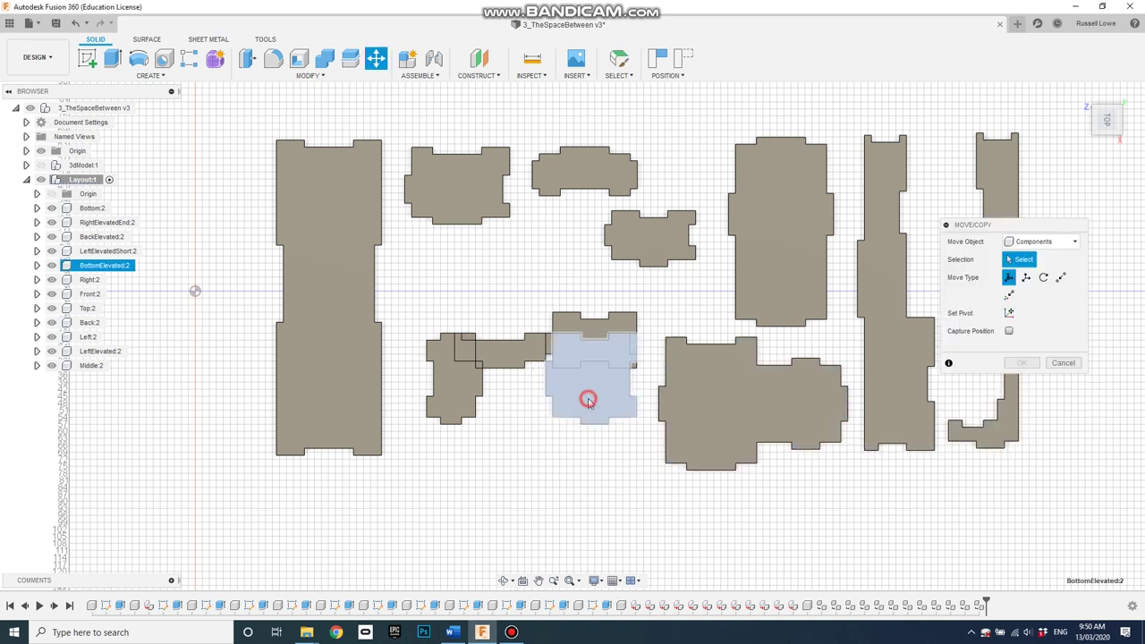
drag(573, 380, 437, 282)
key(Return)
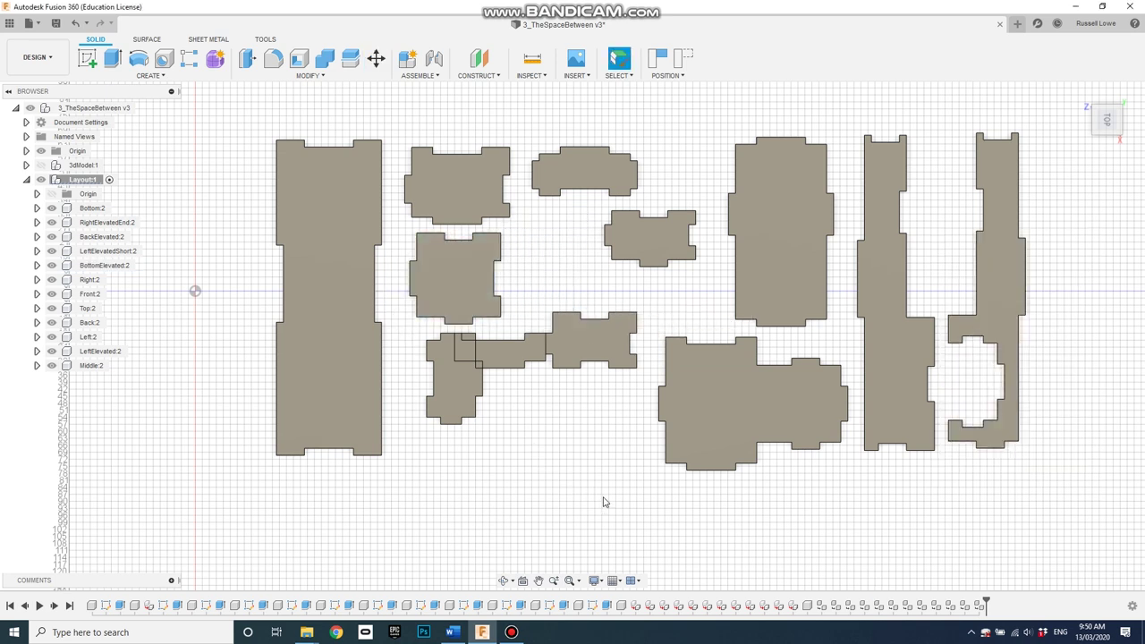
click(590, 349)
key(m)
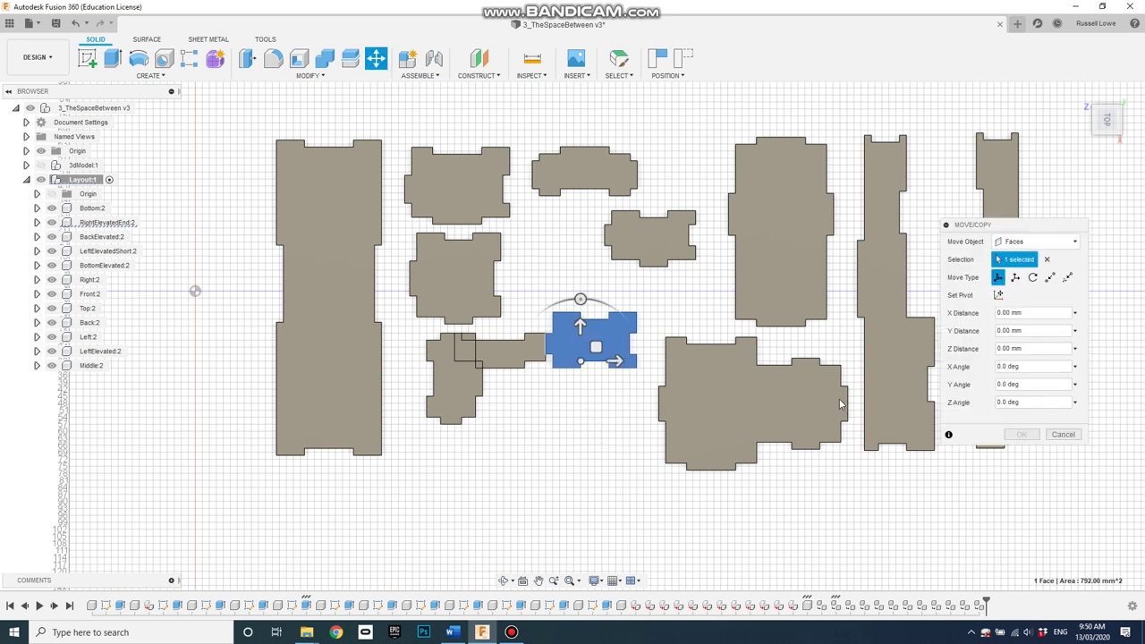
click(1062, 437)
click(612, 401)
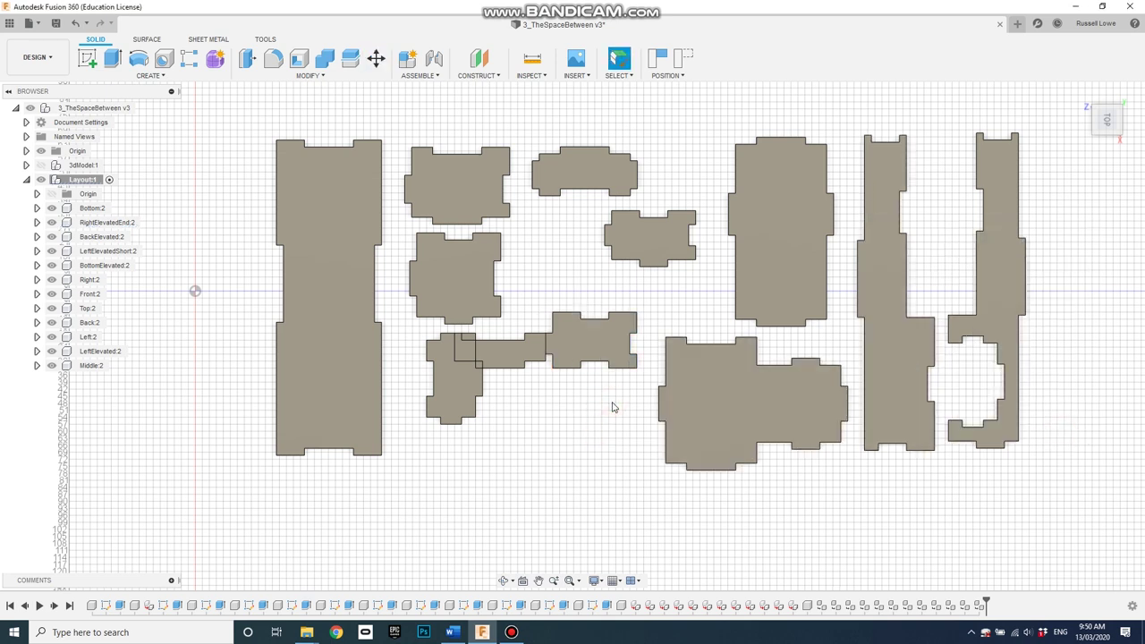
- Move the RightElevatedEnd panel component about 31 mm in X and 17 mm in Y, placing it beside the BottomElevated panel
key(m)
click(597, 347)
drag(578, 346, 539, 273)
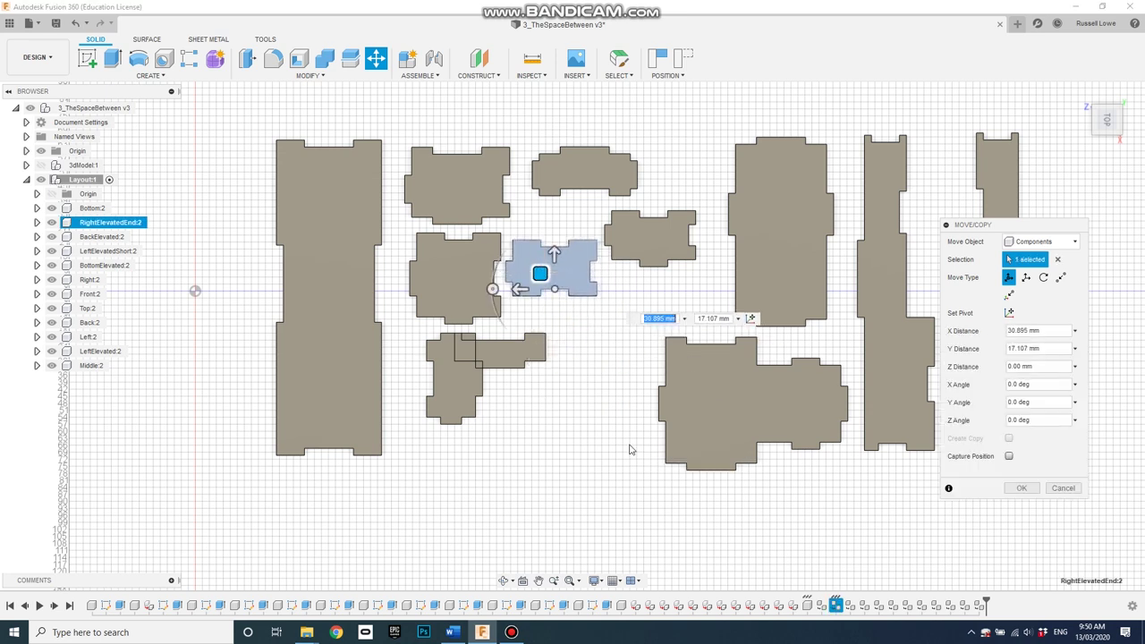
key(Return)
- Move the LeftElevatedShort panel component about 21 mm in X and -70 mm in Y, placing it below the LeftElevated panel
key(m)
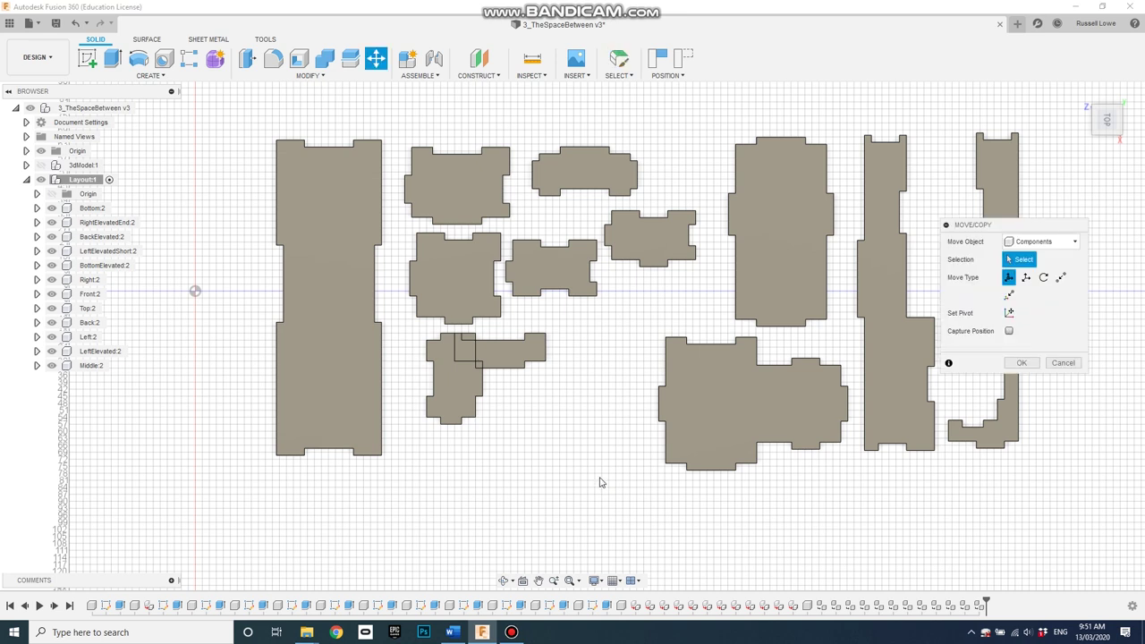
click(508, 365)
click(507, 354)
drag(499, 351, 648, 303)
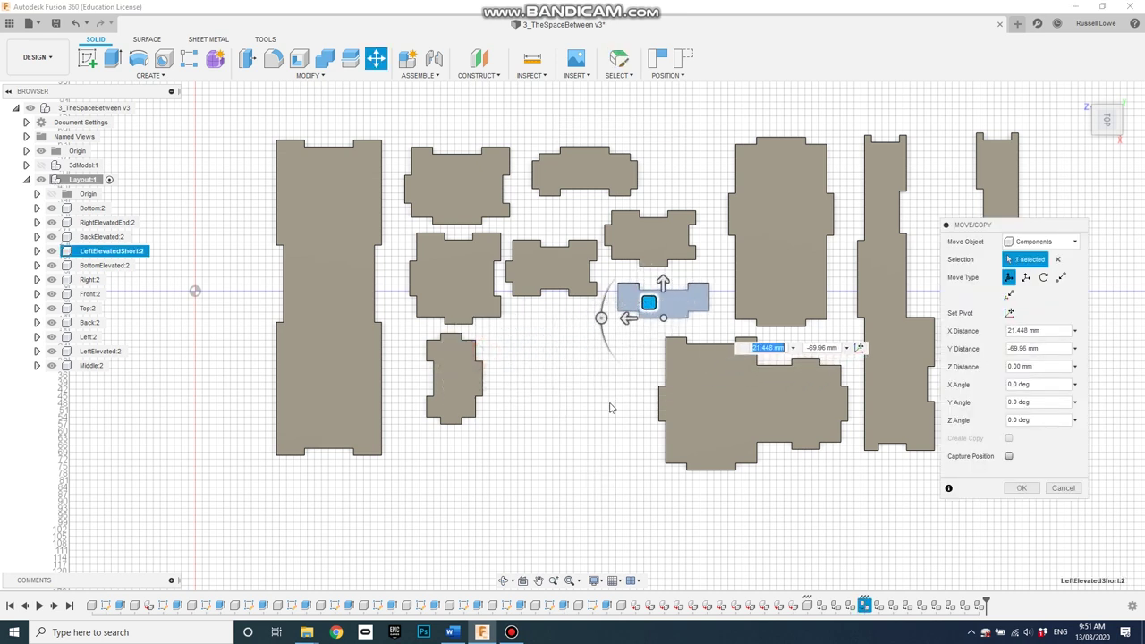
key(Return)
click(460, 364)
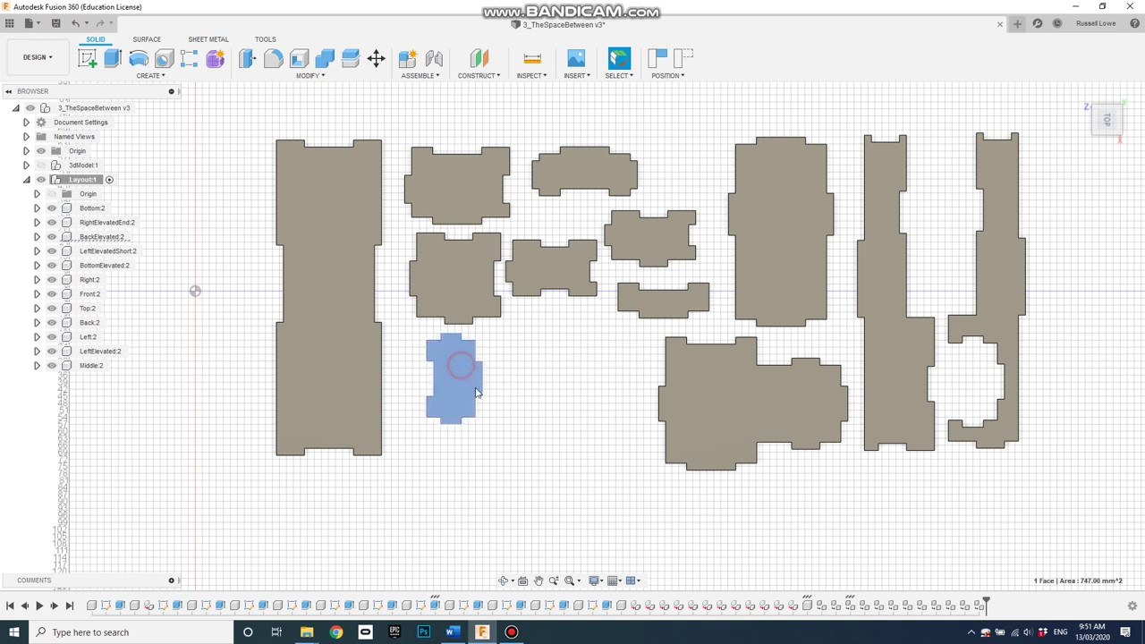
key(m)
drag(464, 379, 585, 372)
key(Return)
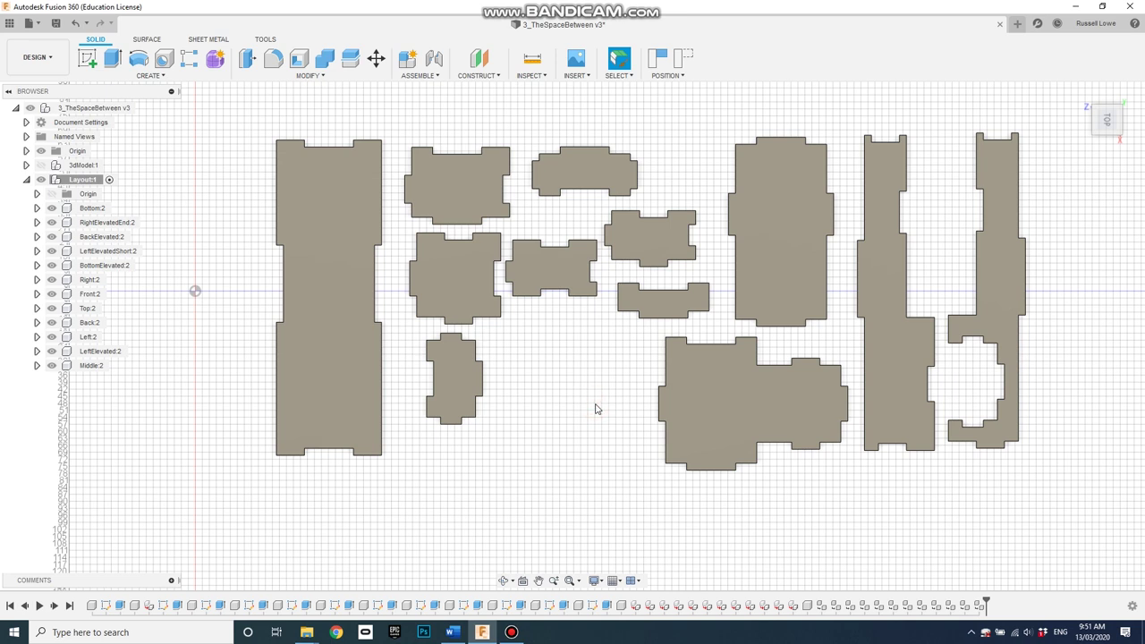
- Move the BackElevated panel component about -5 mm in X and -55 mm in Y, placing it next to the Top panel
key(m)
click(464, 381)
drag(474, 375, 610, 366)
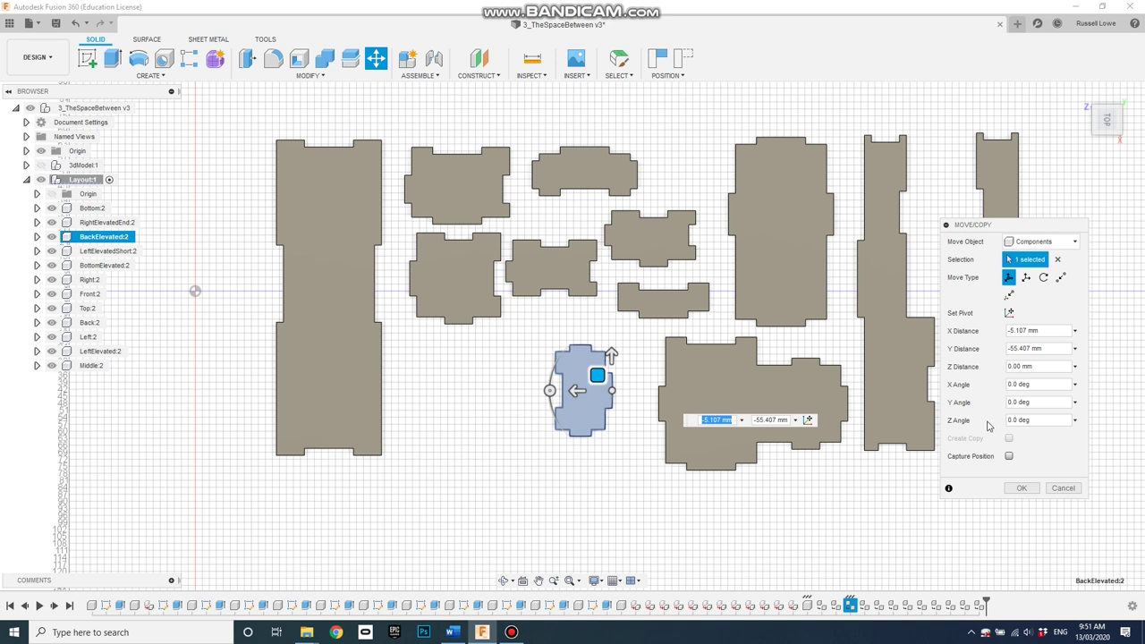
click(1021, 488)
scroll(689, 471, down, 1)
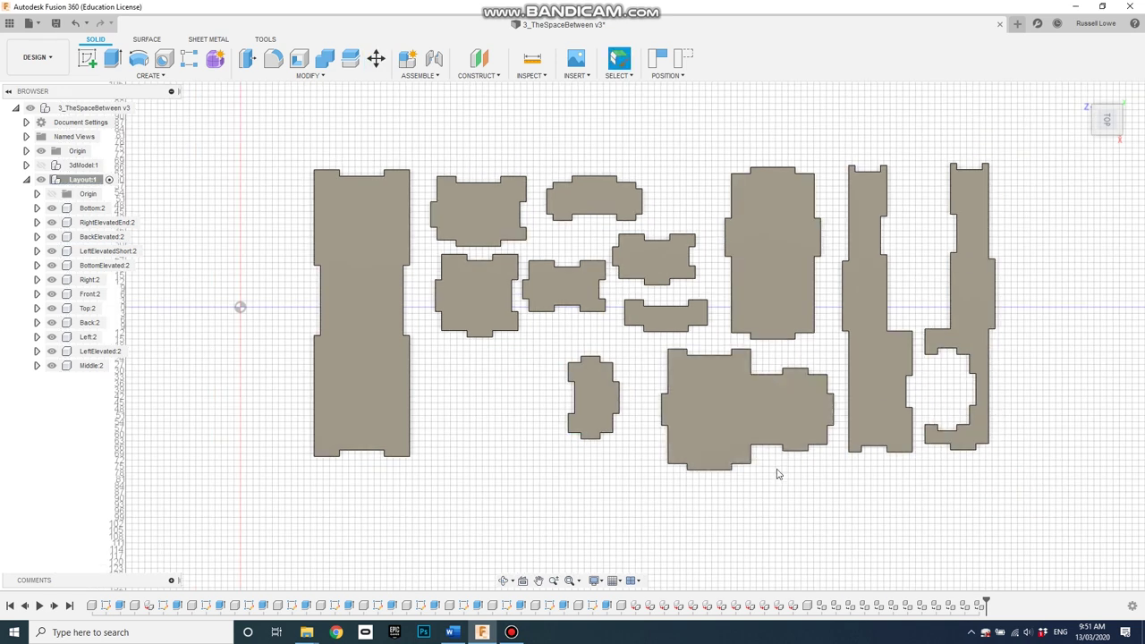